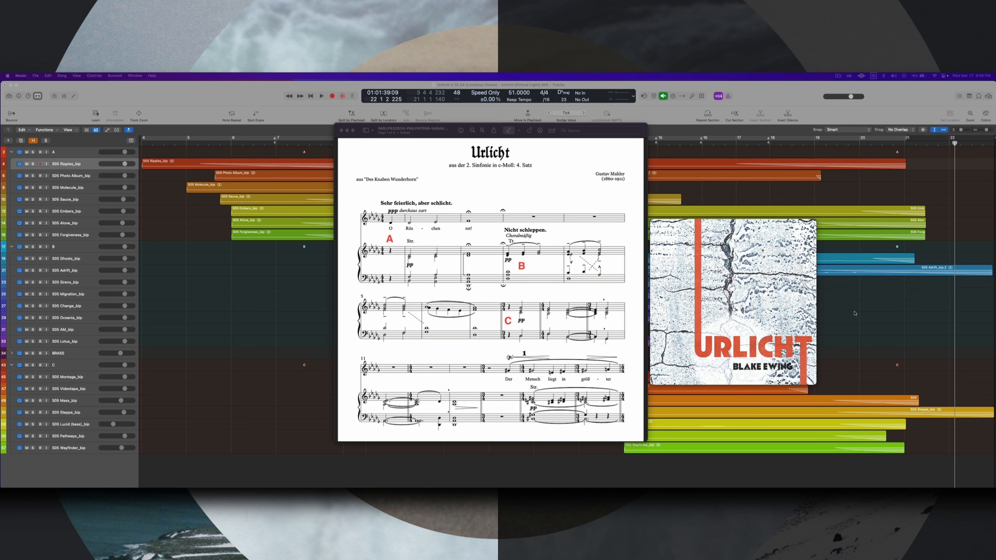
# - Play the Urlicht audio track through in the preview player, stop near its end and close the player window
pyautogui.moveTo(785, 297)
pyautogui.moveTo(725, 259)
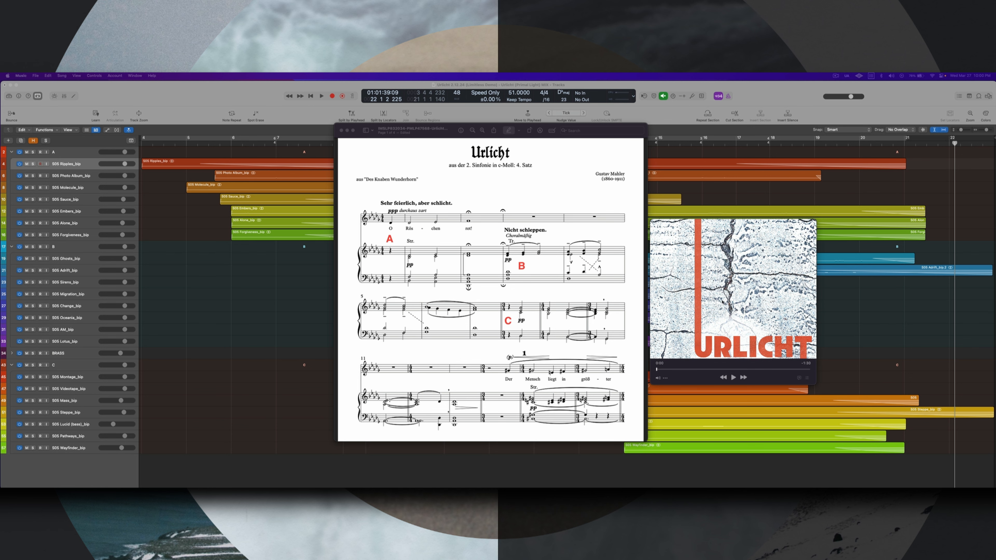
pyautogui.click(733, 377)
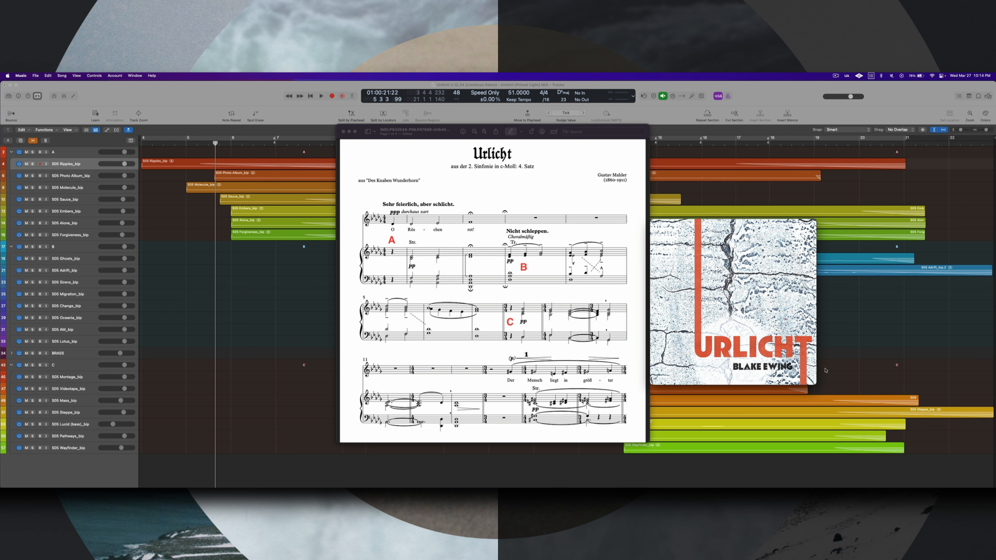
pyautogui.moveTo(778, 367)
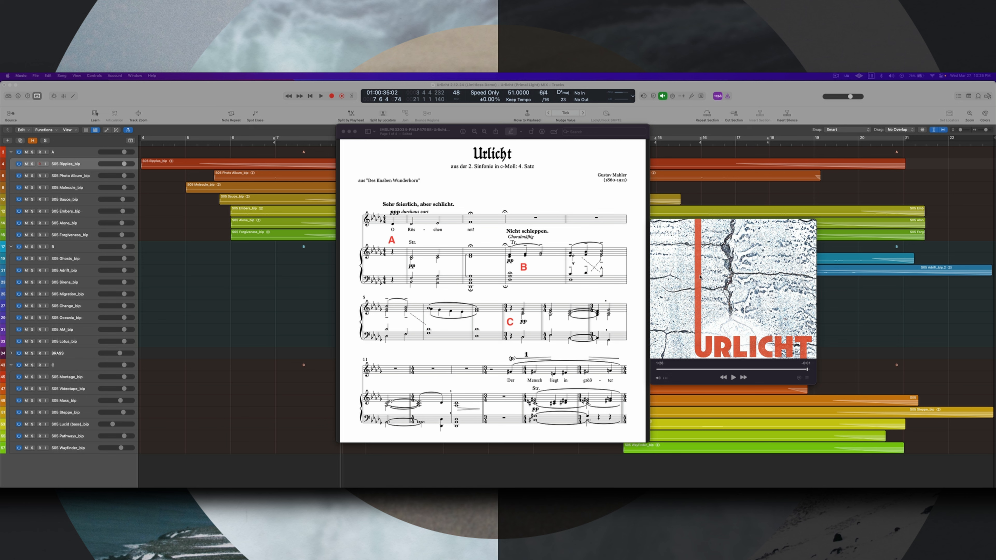
pyautogui.click(706, 272)
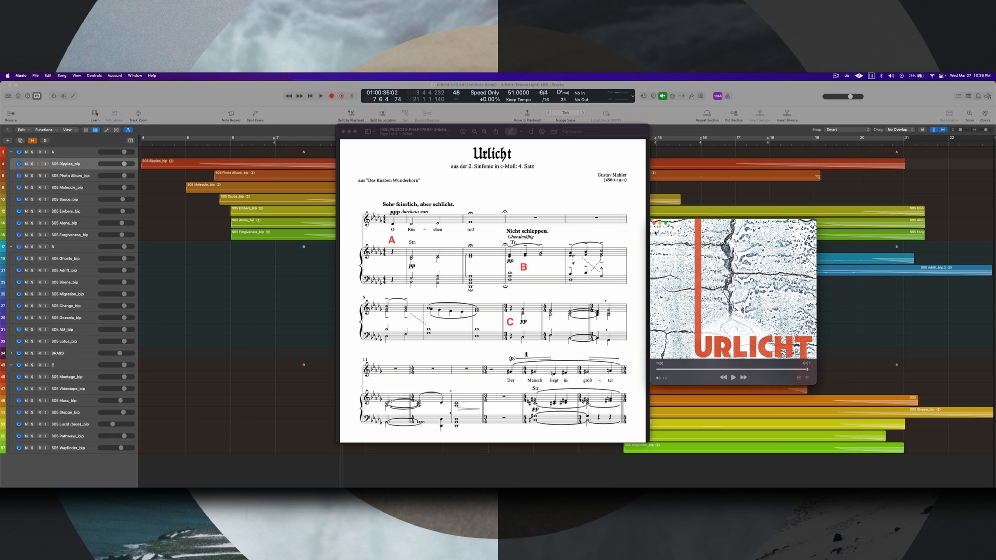
pyautogui.click(654, 223)
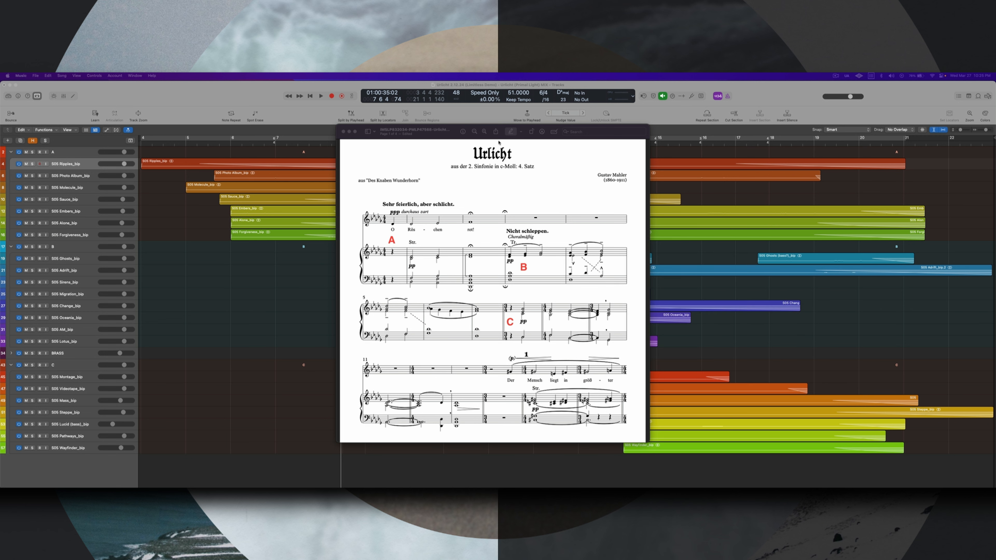
# - Move the Urlicht score window clear of the first regions, switch to Logic Pro and reveal the hidden MIDI tracks
pyautogui.moveTo(446, 129); pyautogui.dragTo(446, 126)
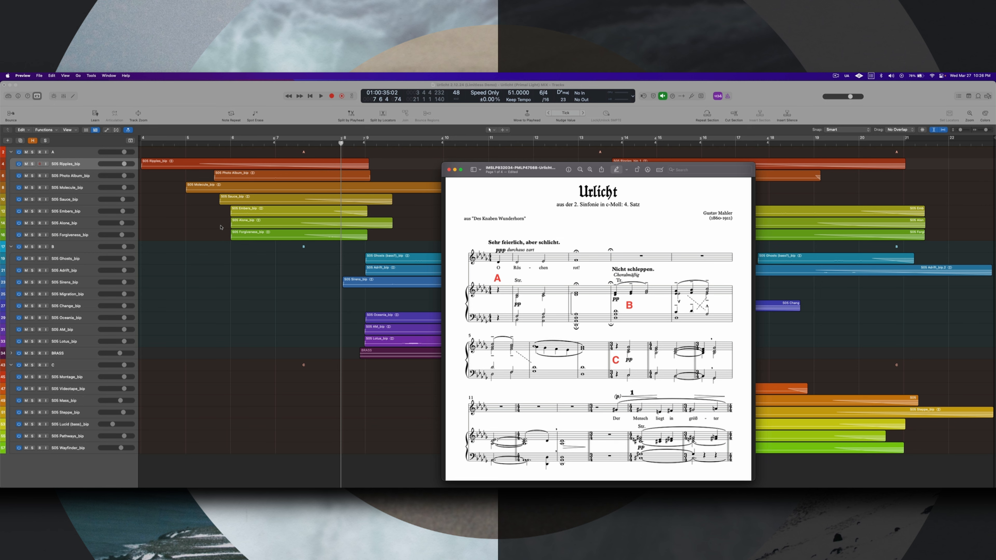
pyautogui.click(211, 228)
pyautogui.press('h')
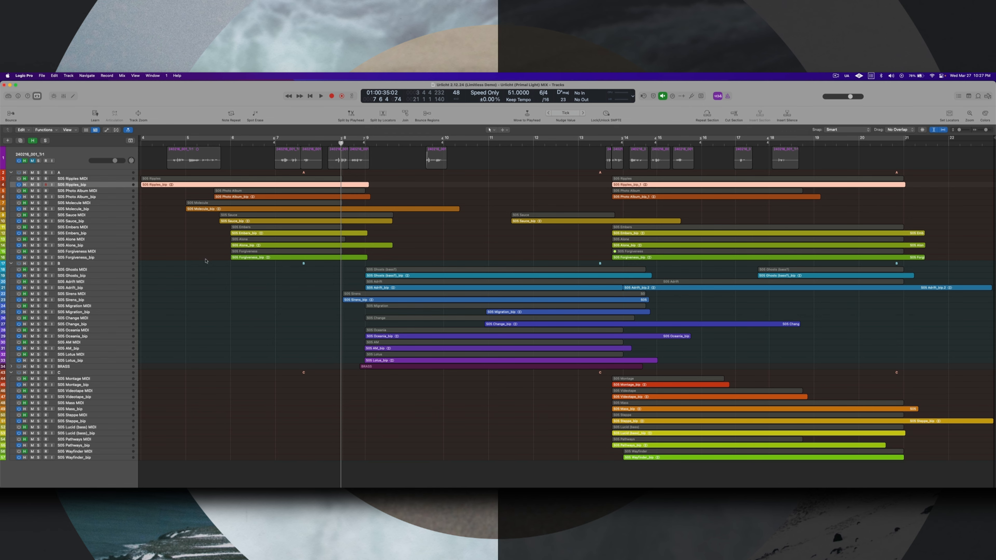
pyautogui.press('h')
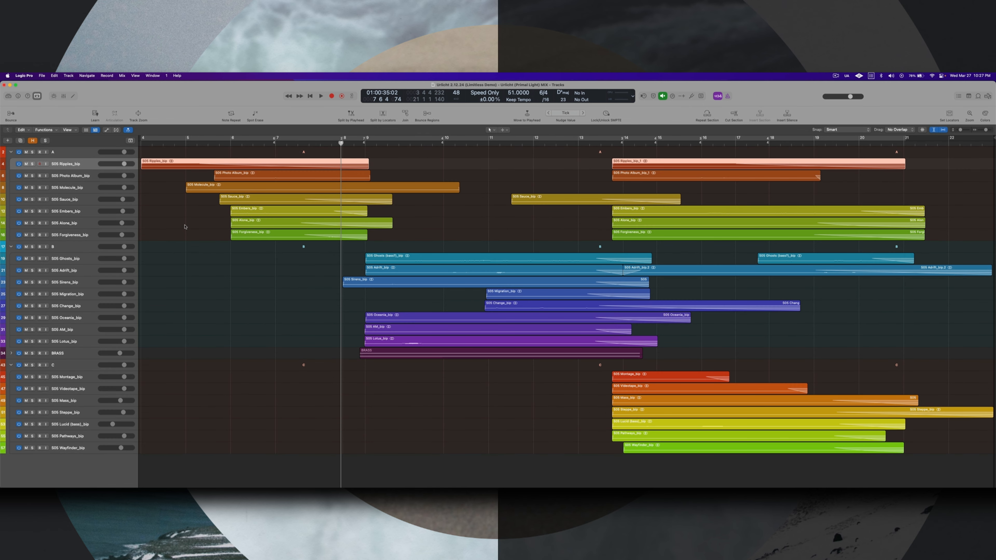
pyautogui.press('h')
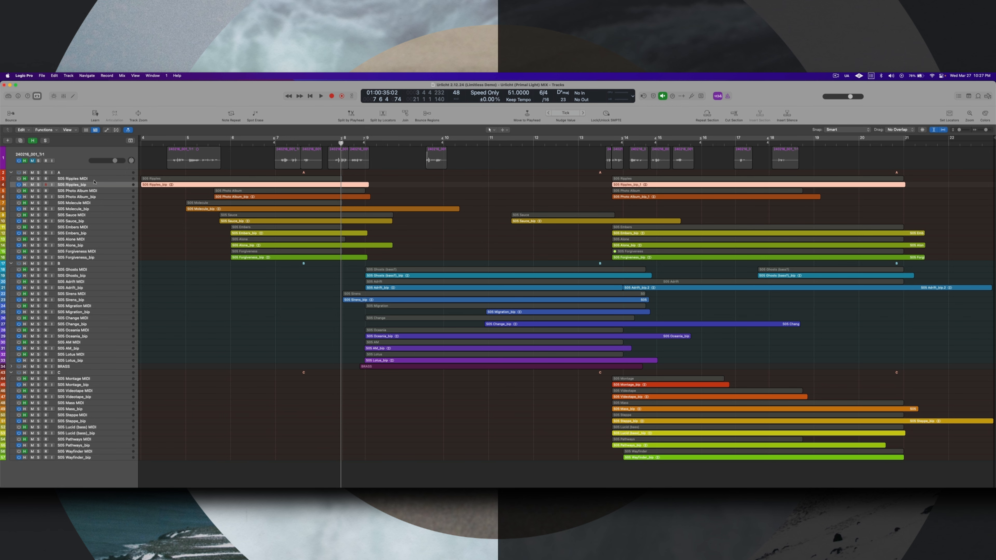
# - Open the first Ripples MIDI region in the Score editor to view its melody, and close the editor
pyautogui.click(183, 179)
pyautogui.doubleClick(182, 179)
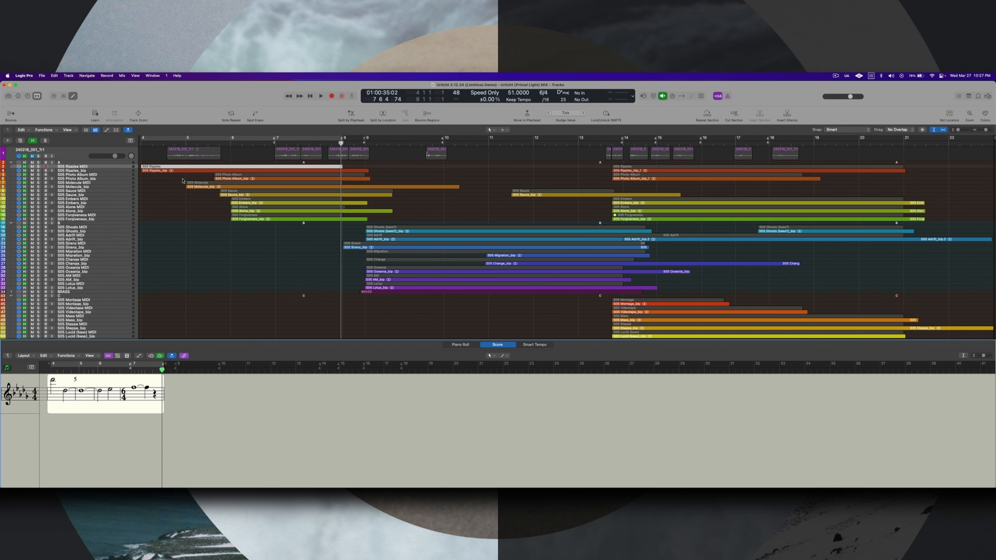
pyautogui.press('e')
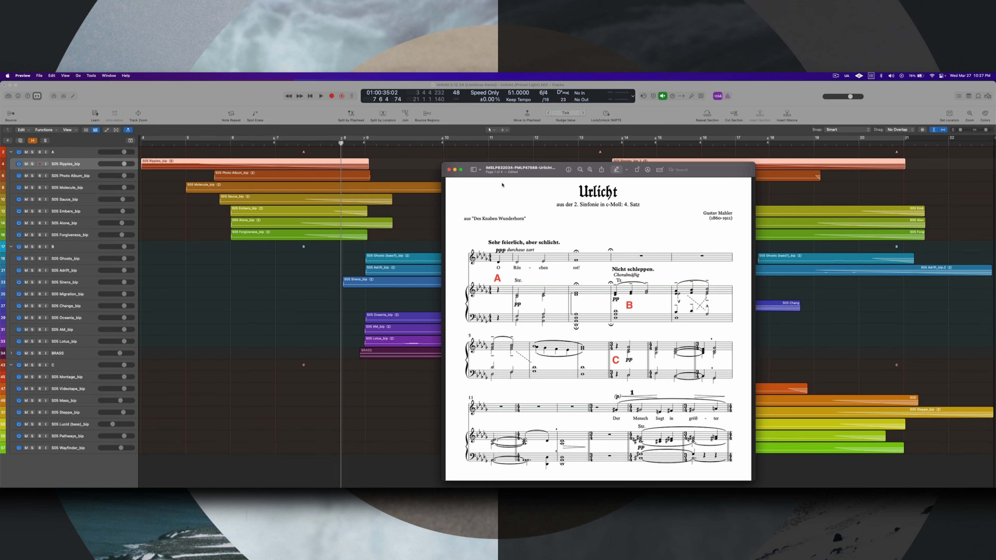
# - Reposition the Preview score window over the middle of the arrangement, leaving the section A regions at the beginning uncovered
pyautogui.click(479, 169)
pyautogui.click(454, 163)
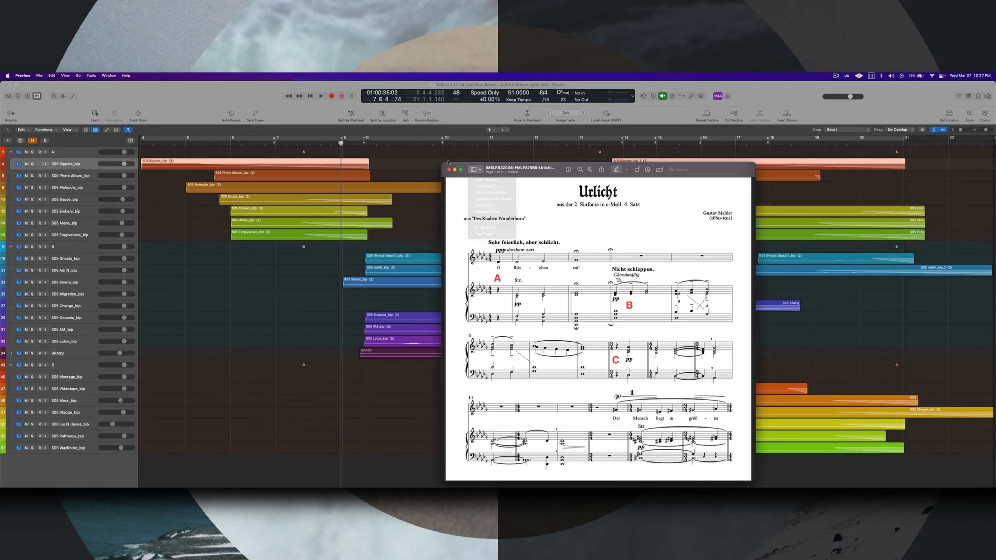
pyautogui.moveTo(453, 163); pyautogui.dragTo(383, 106)
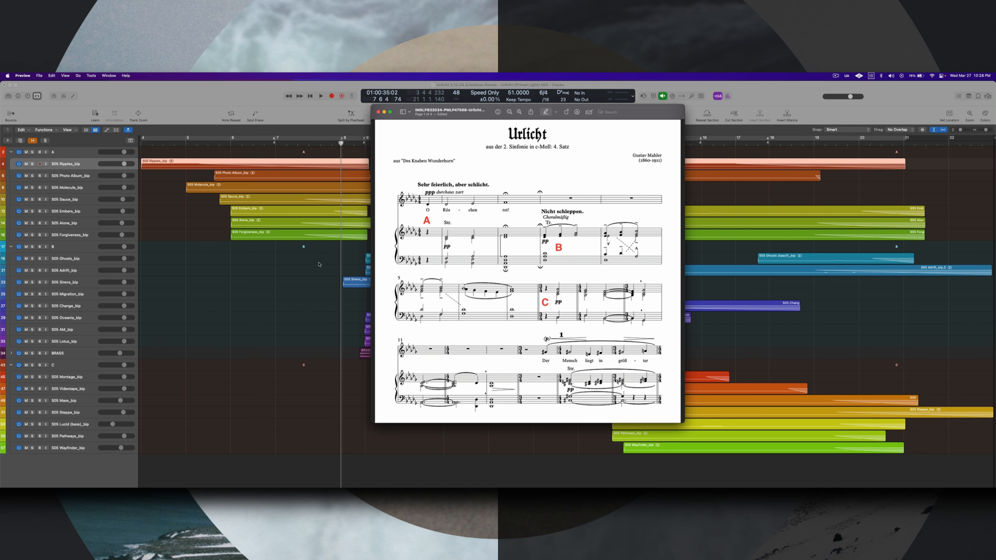
pyautogui.moveTo(409, 108); pyautogui.dragTo(574, 122)
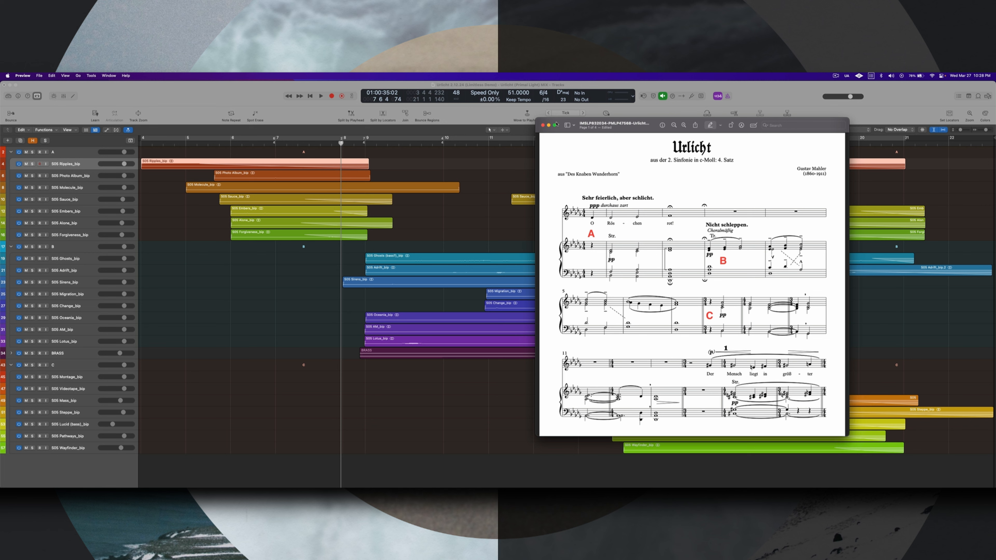
pyautogui.moveTo(558, 121); pyautogui.dragTo(456, 125)
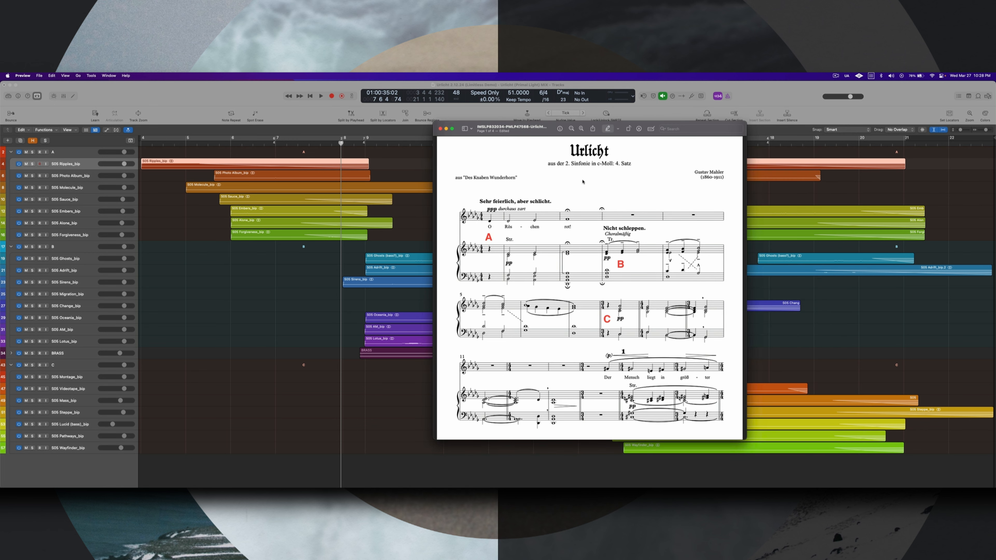
# - Switch to Logic Pro, place the playhead at bar 4, and select the hidden Ripples MIDI track after revealing it
pyautogui.click(142, 146)
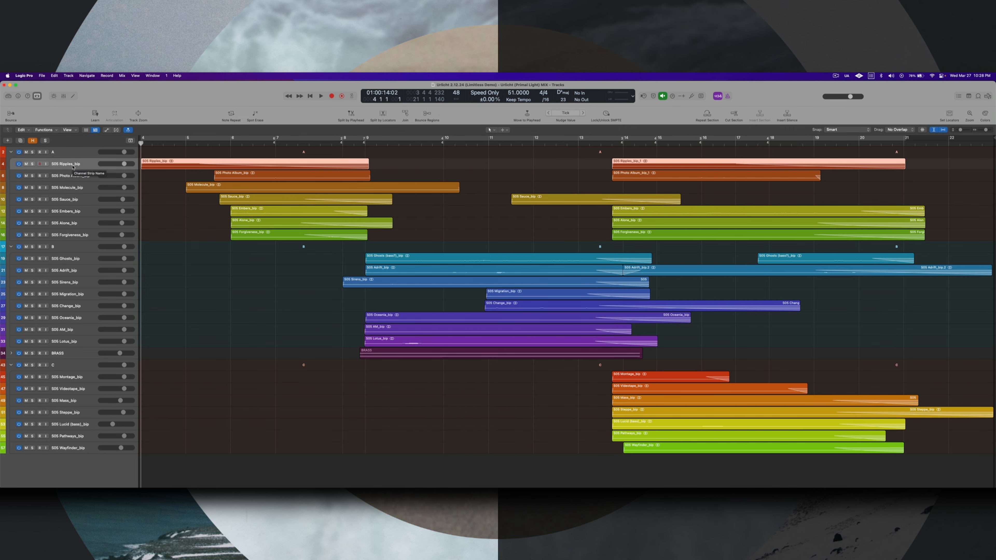
pyautogui.press('h')
pyautogui.click(88, 179)
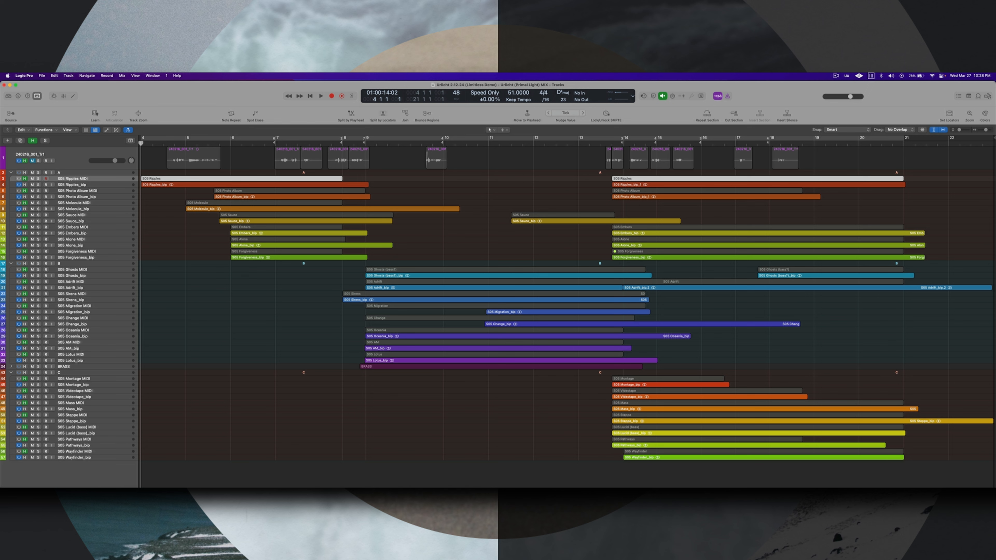
# - Bring the Ripples MIDI track's Kontakt window into view and examine the Photo Album, Molecule and Sauce track patches in turn
pyautogui.press('super+Tab')
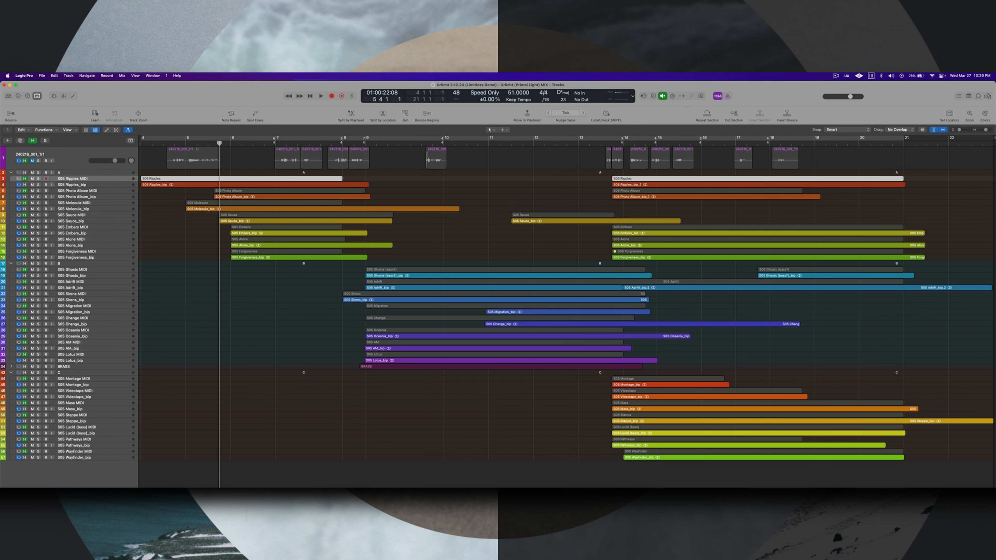
pyautogui.moveTo(459, 487); pyautogui.dragTo(437, 140)
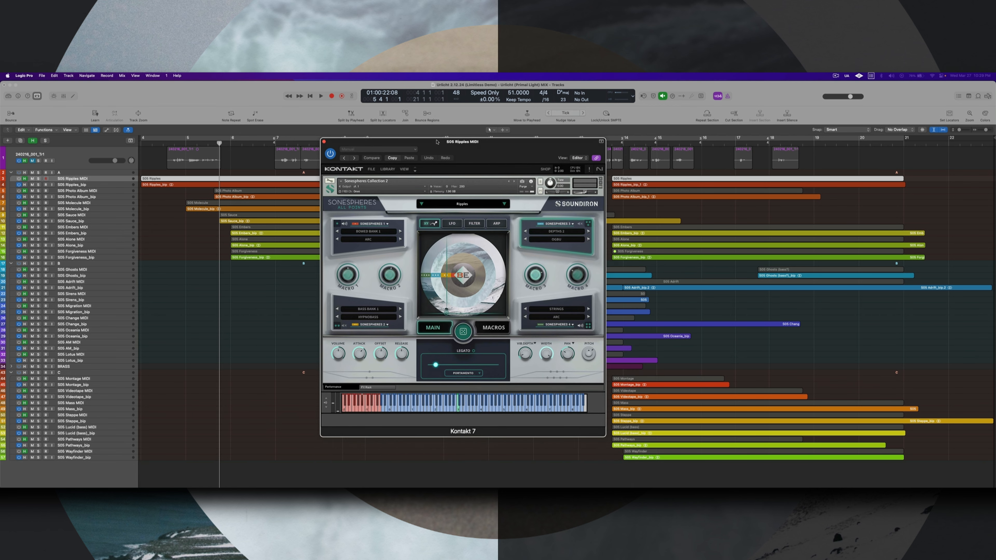
pyautogui.click(105, 191)
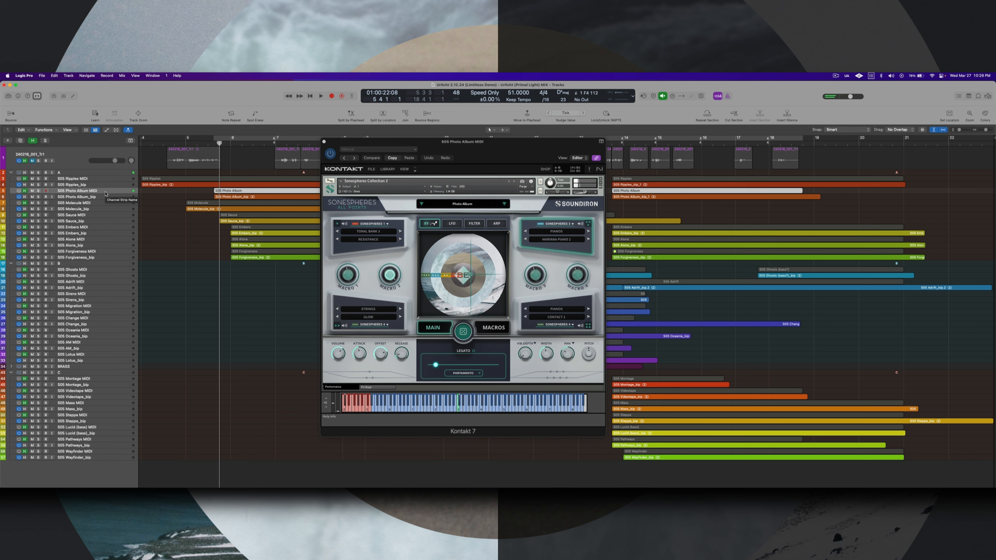
pyautogui.click(99, 204)
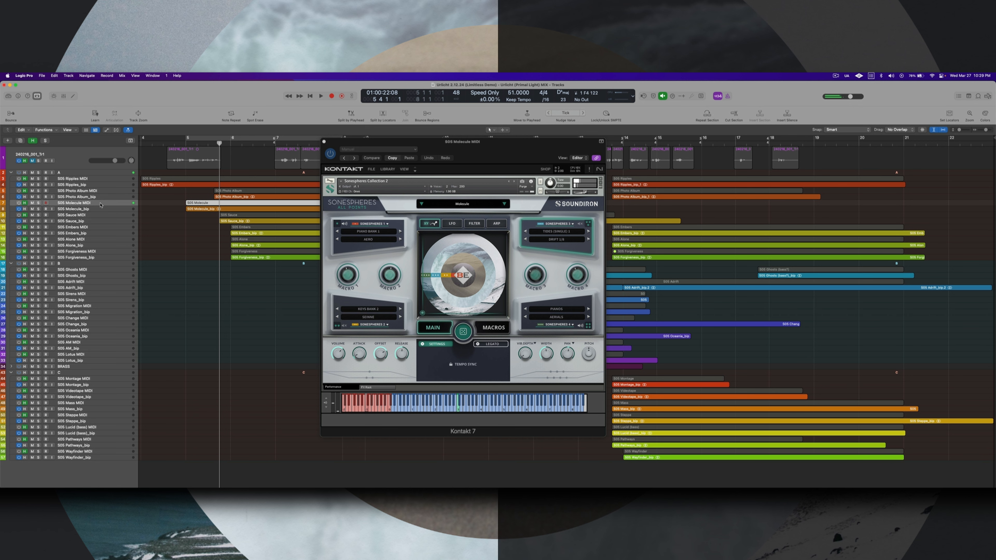
pyautogui.click(96, 216)
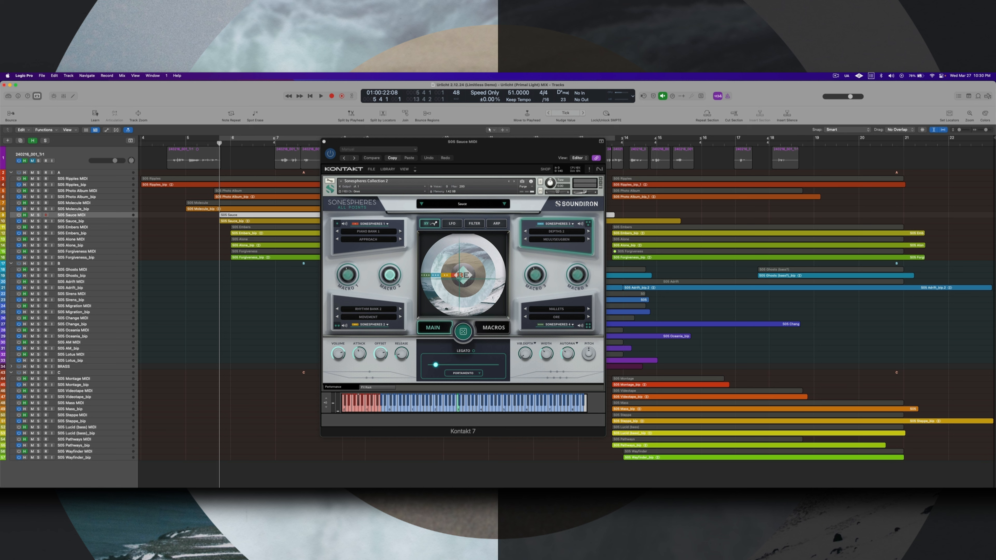
# - Consult the Urlicht score in Preview, and examine the Kontakt patches of the Embers, Alone and Forgiveness MIDI tracks in Logic Pro
pyautogui.press('super+Tab')
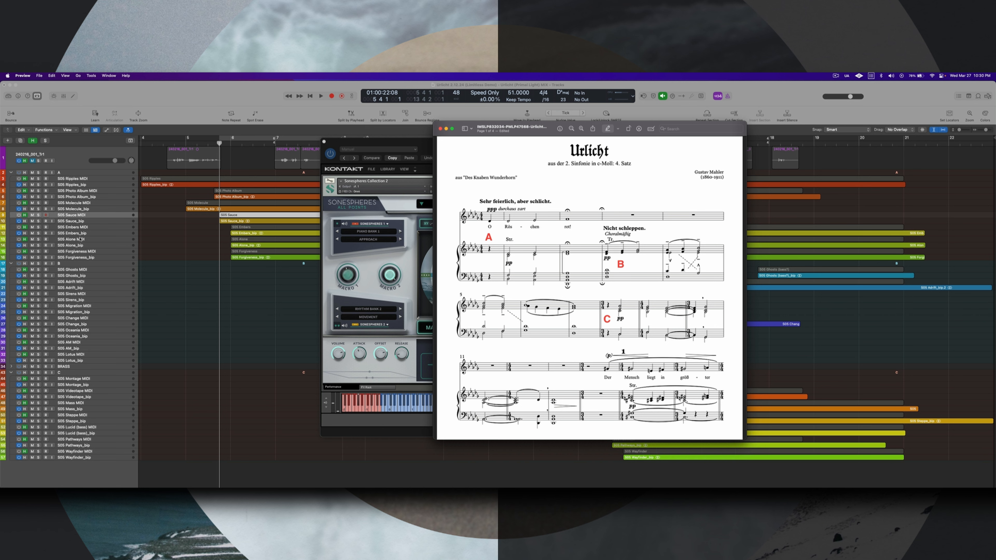
pyautogui.click(80, 228)
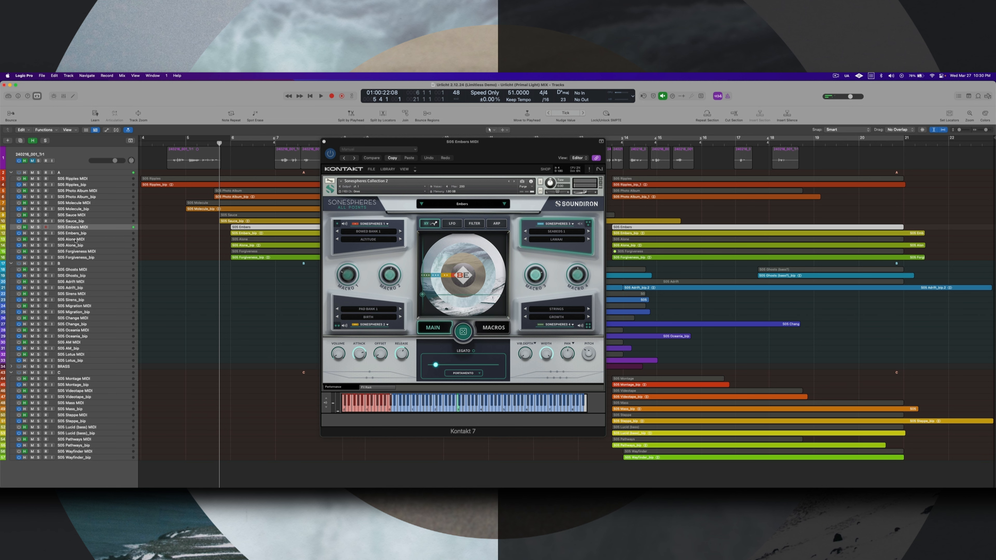
pyautogui.click(91, 240)
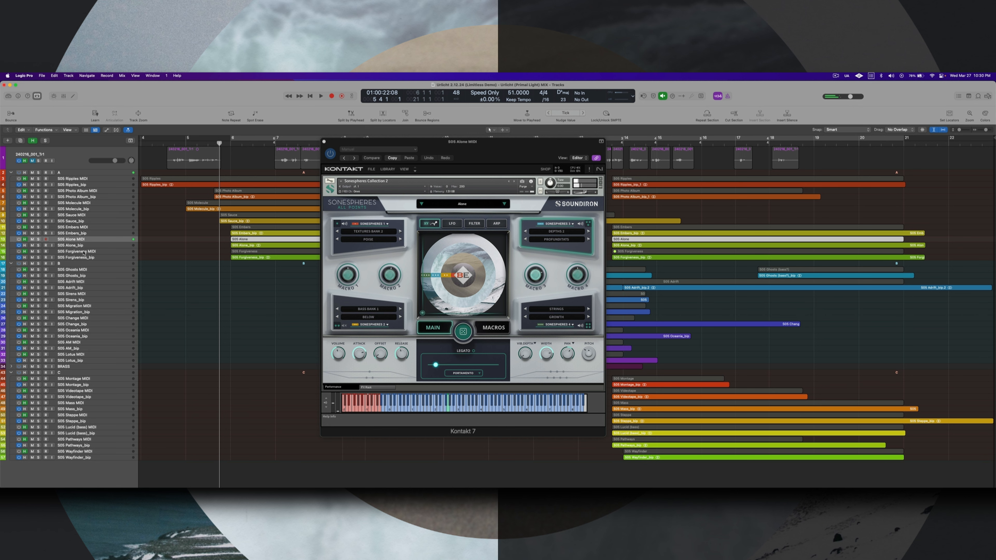
pyautogui.click(84, 252)
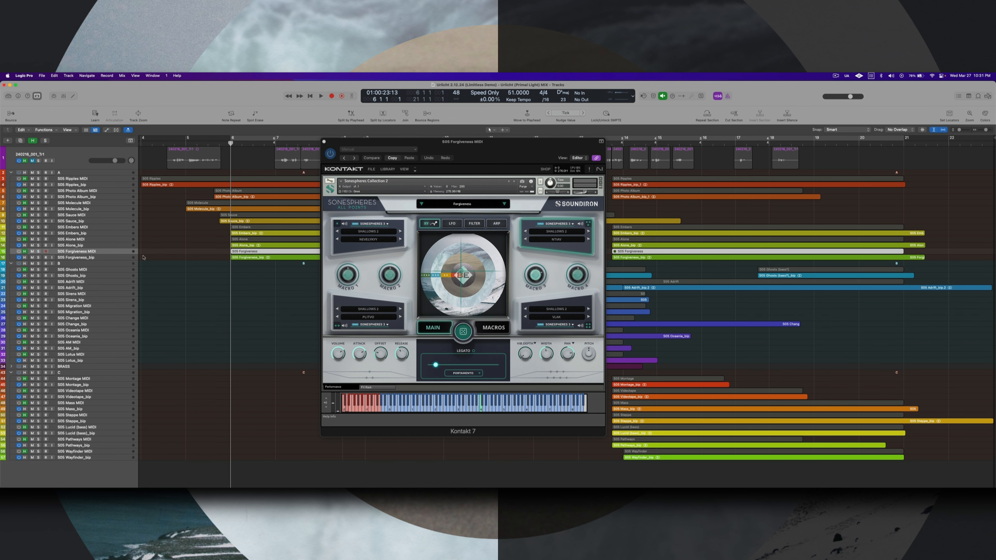
# - With the MIDI tracks hidden, solo the Embers, Alone and Forgiveness bounce tracks and play them from bar 6 alongside the score
pyautogui.press('h')
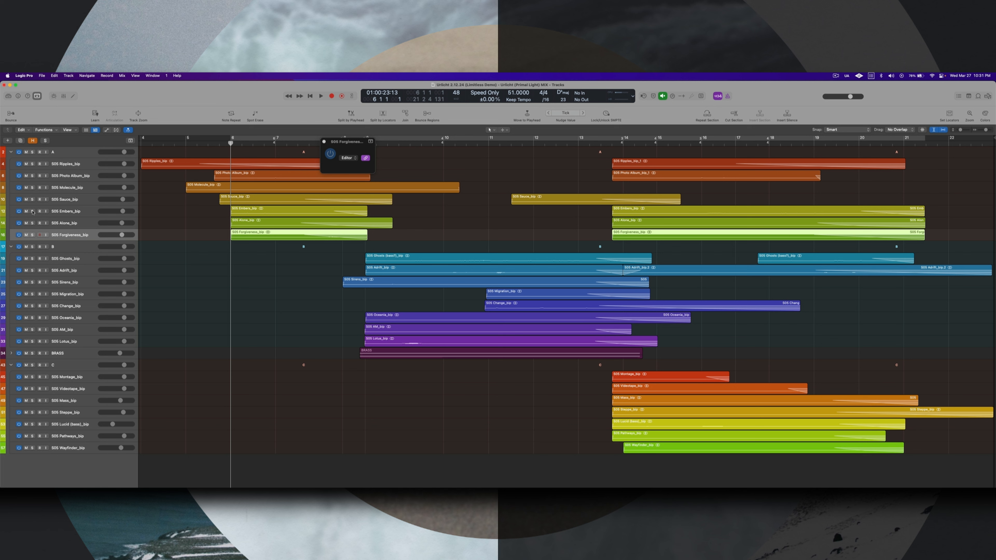
pyautogui.moveTo(32, 212); pyautogui.dragTo(33, 235)
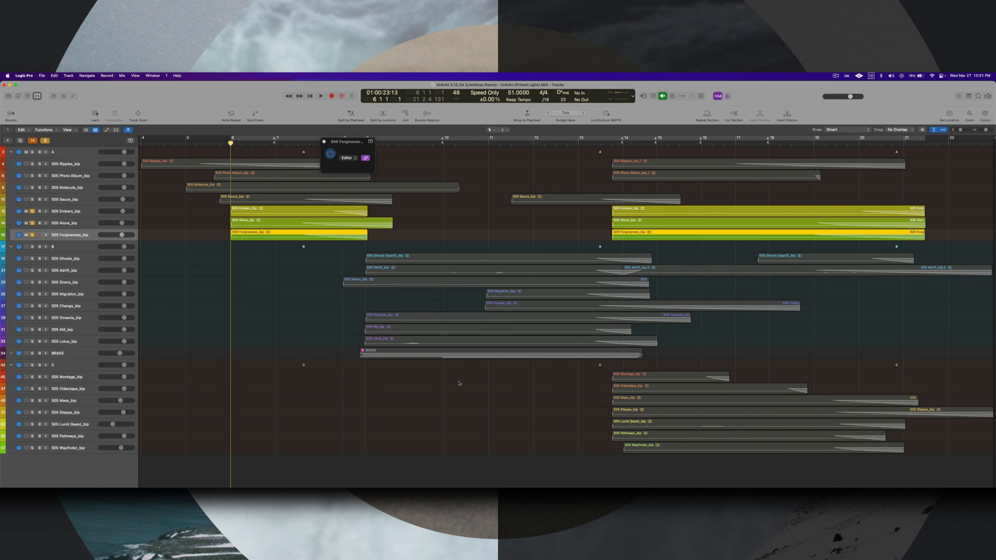
pyautogui.press('space')
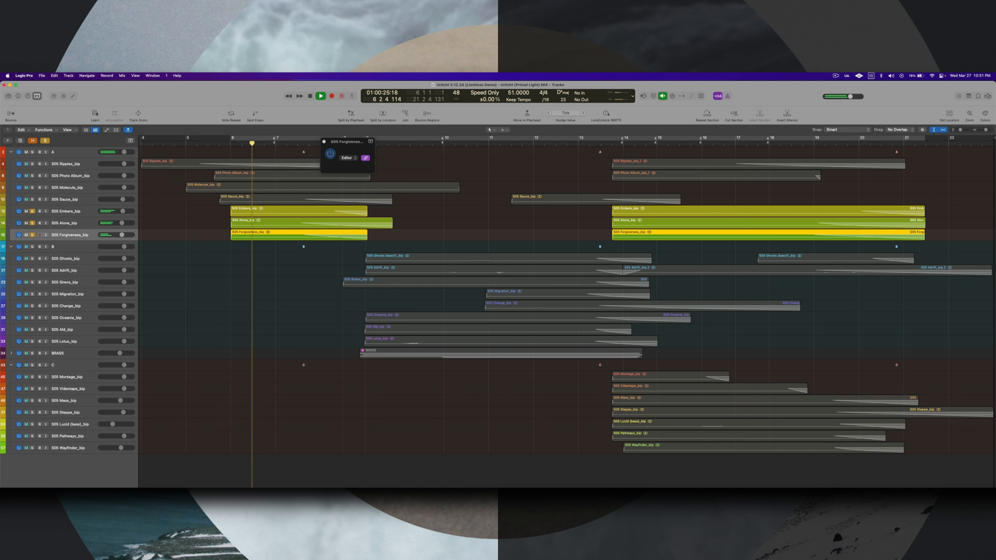
pyautogui.press('super+Tab')
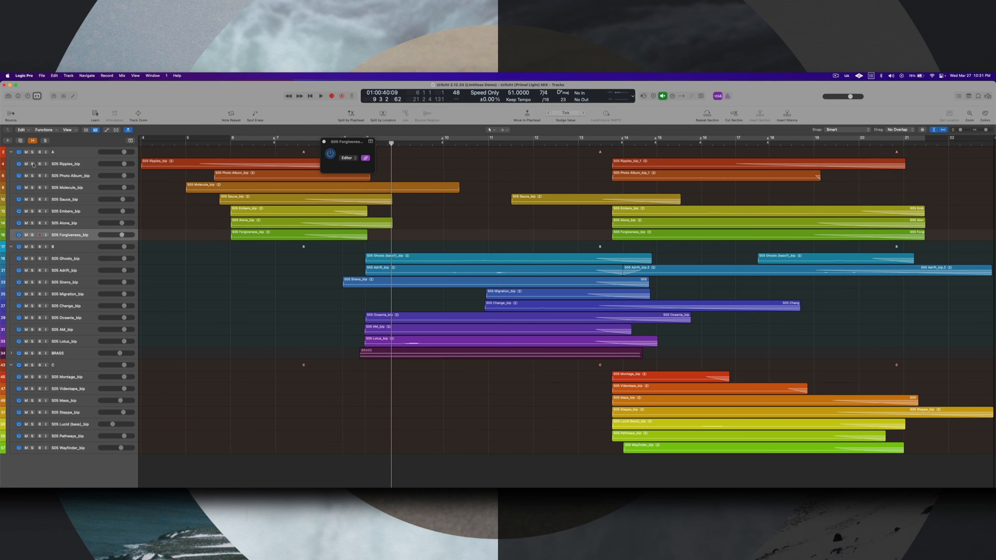
# - Solo the Ripples, Photo Album, Molecule and Sauce bounce tracks instead, play them from just before bar 6 alongside the score, and stop playback
pyautogui.click(32, 164)
pyautogui.click(32, 187)
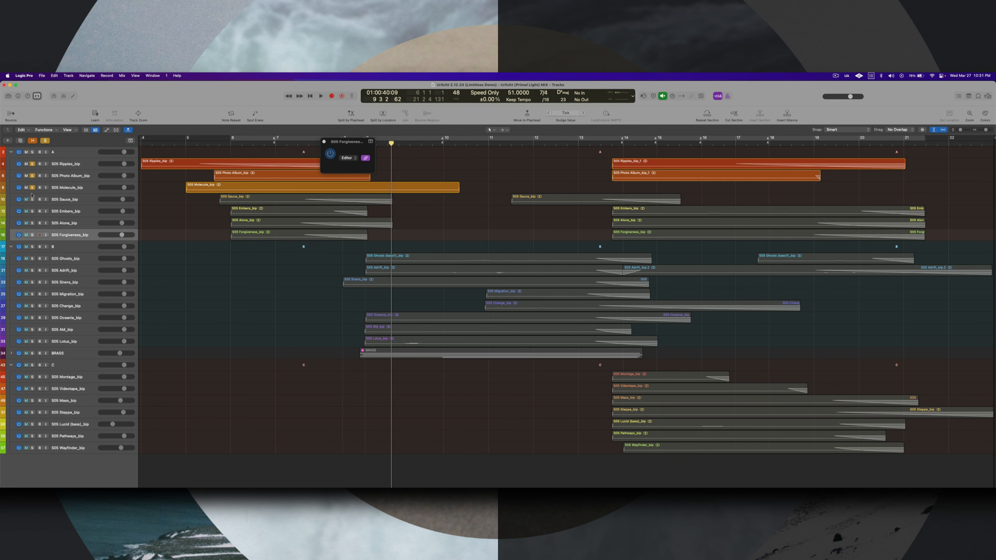
pyautogui.click(32, 199)
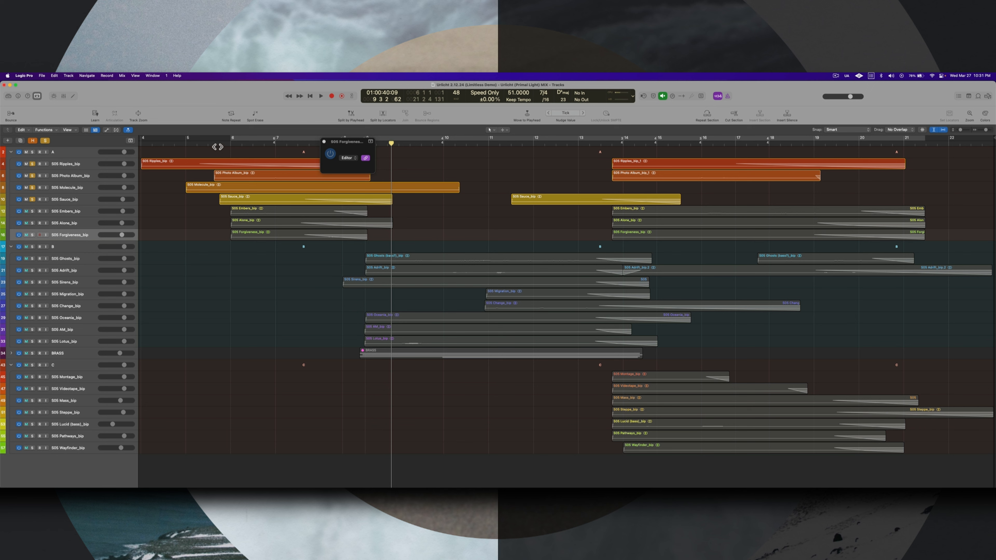
pyautogui.click(212, 145)
pyautogui.press('space')
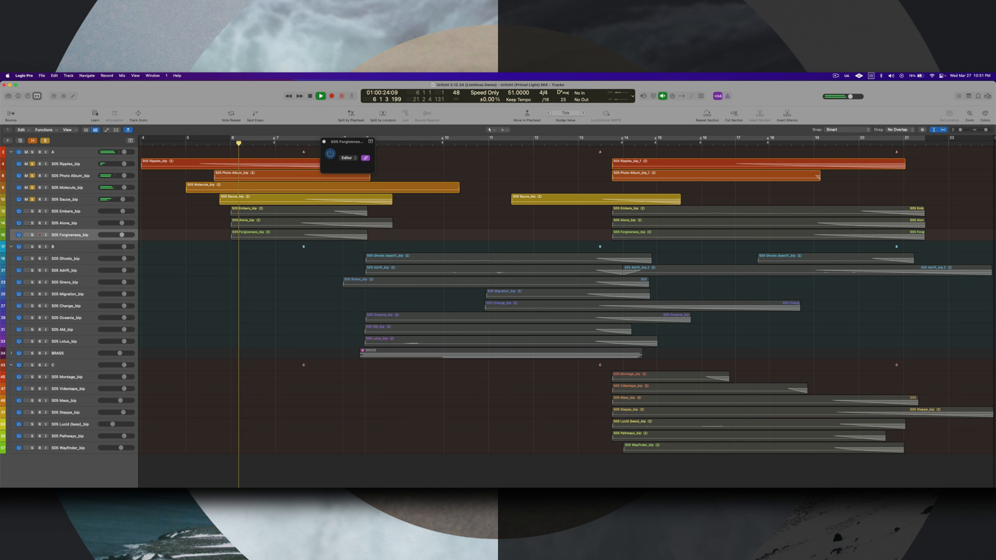
pyautogui.press('super+Tab')
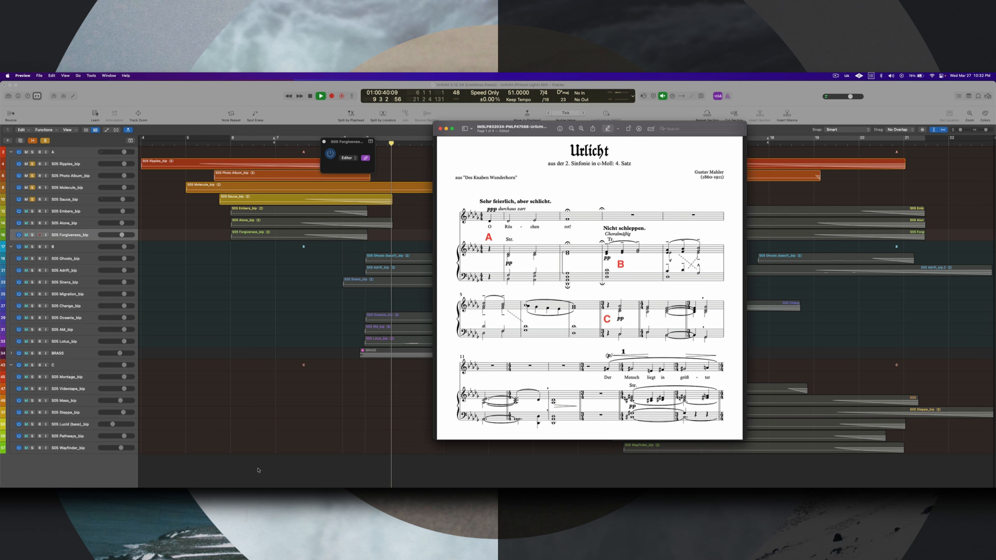
pyautogui.click(165, 219)
pyautogui.press('space')
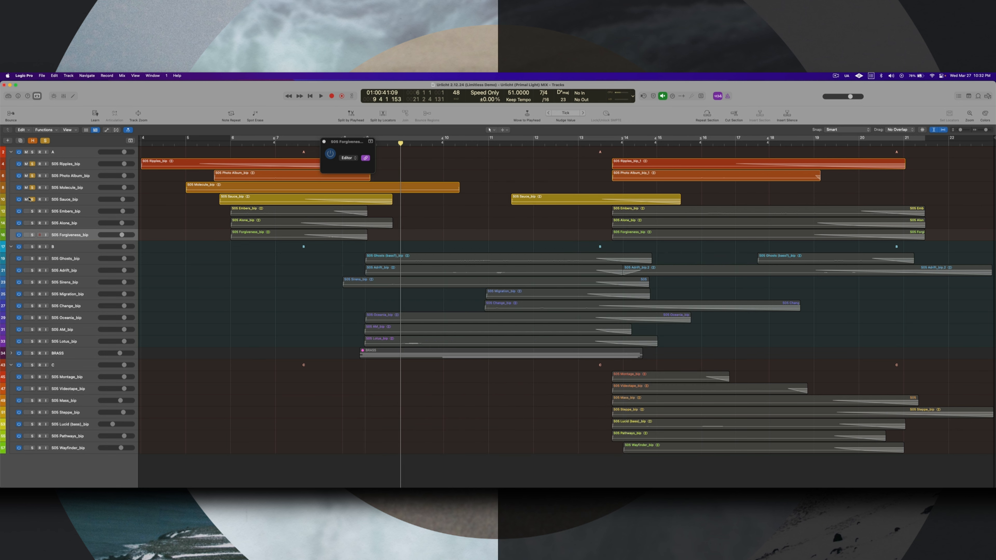
# - Clear the solos on the four section A bounce tracks, play the full arrangement from bar 5 beat 4, and stop playback
pyautogui.moveTo(34, 202); pyautogui.dragTo(33, 166)
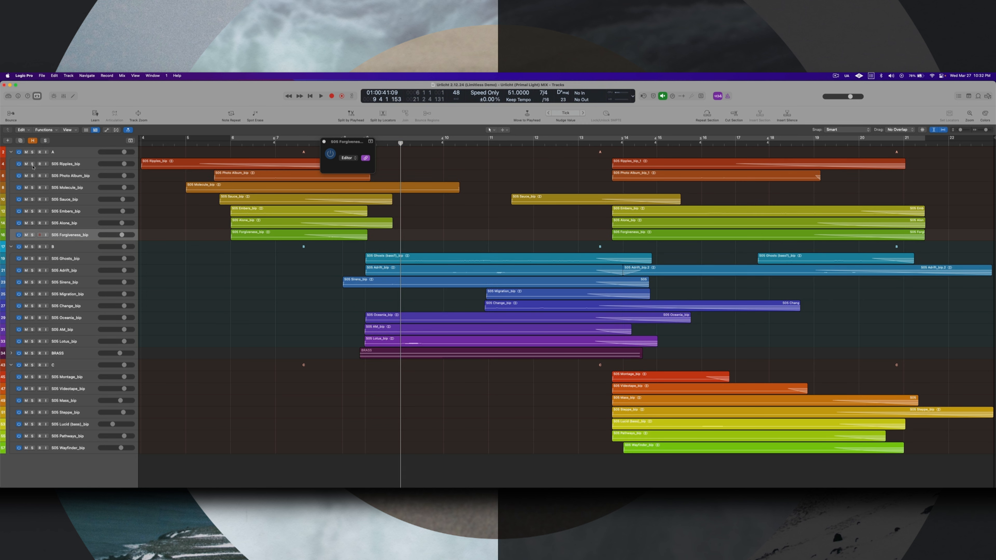
pyautogui.click(220, 142)
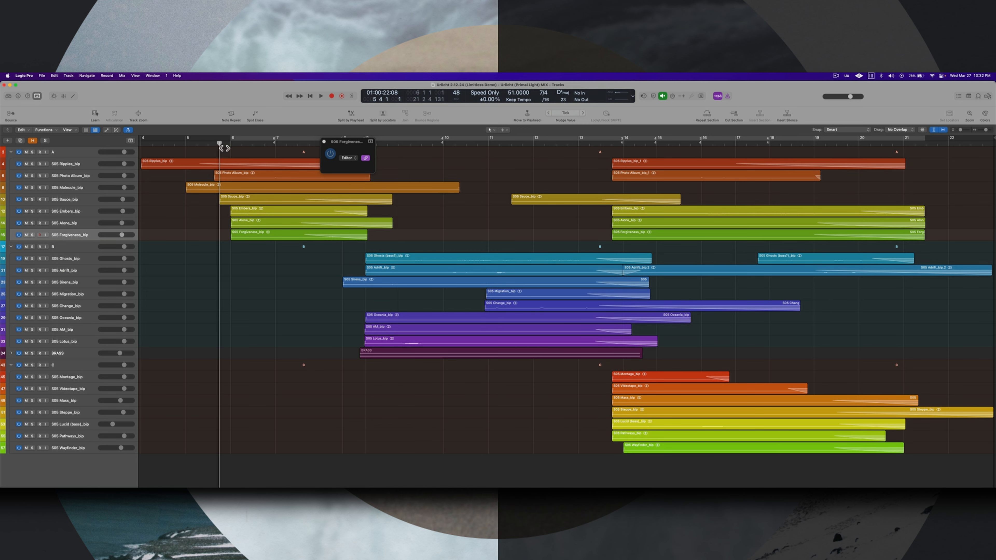
pyautogui.press('space')
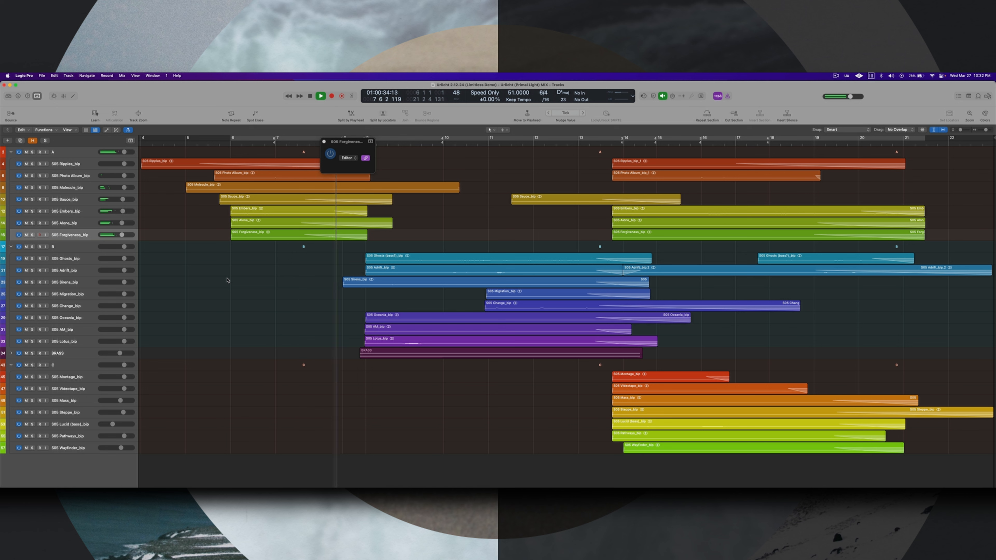
pyautogui.press('space')
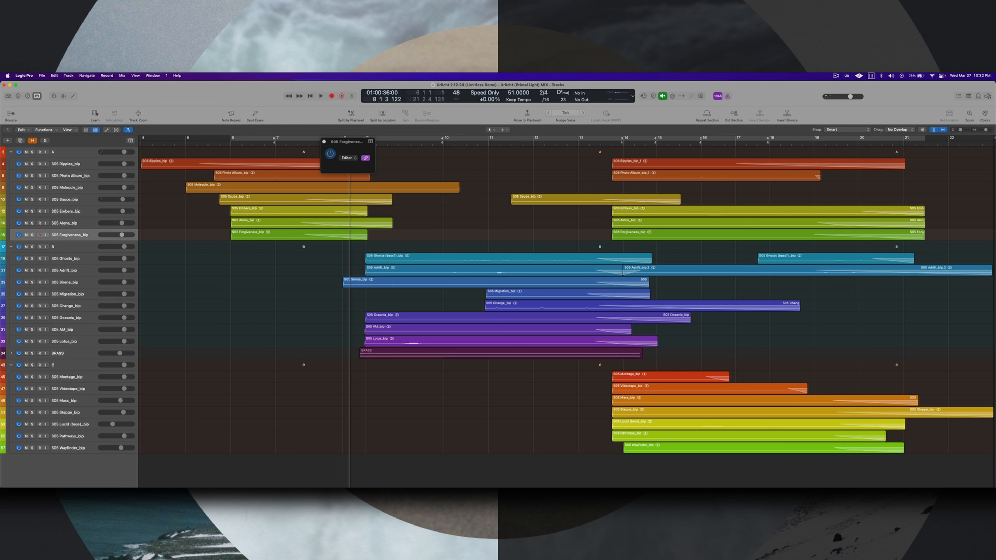
# - Consult the Urlicht score in Preview, return to Logic Pro, and select the section B stack with the hidden MIDI tracks shown
pyautogui.press('super+Tab')
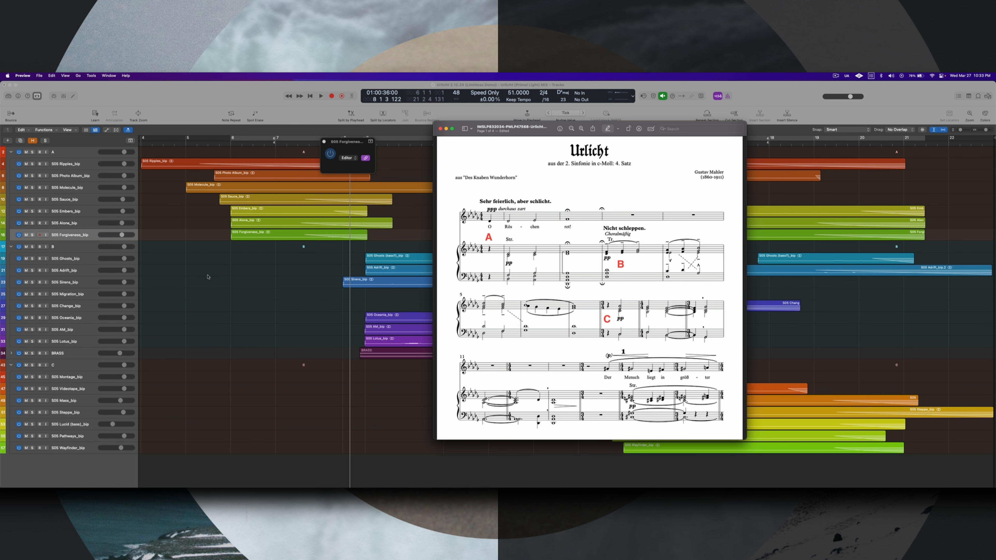
pyautogui.click(193, 217)
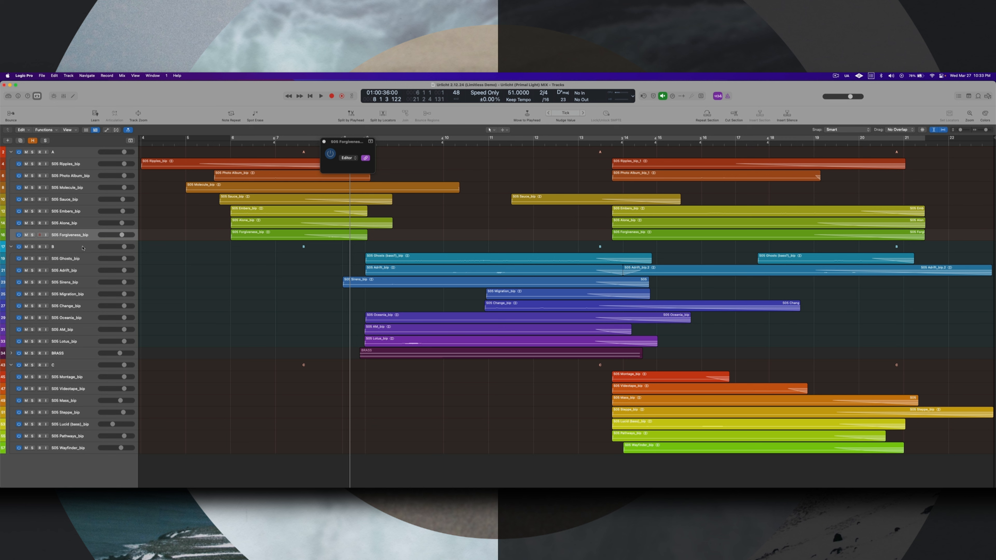
pyautogui.click(83, 247)
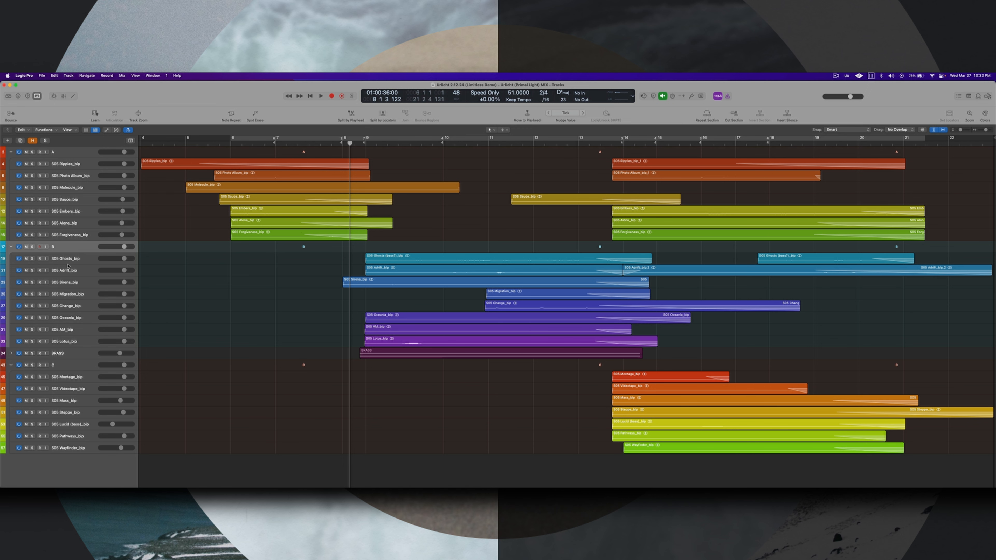
pyautogui.press('h')
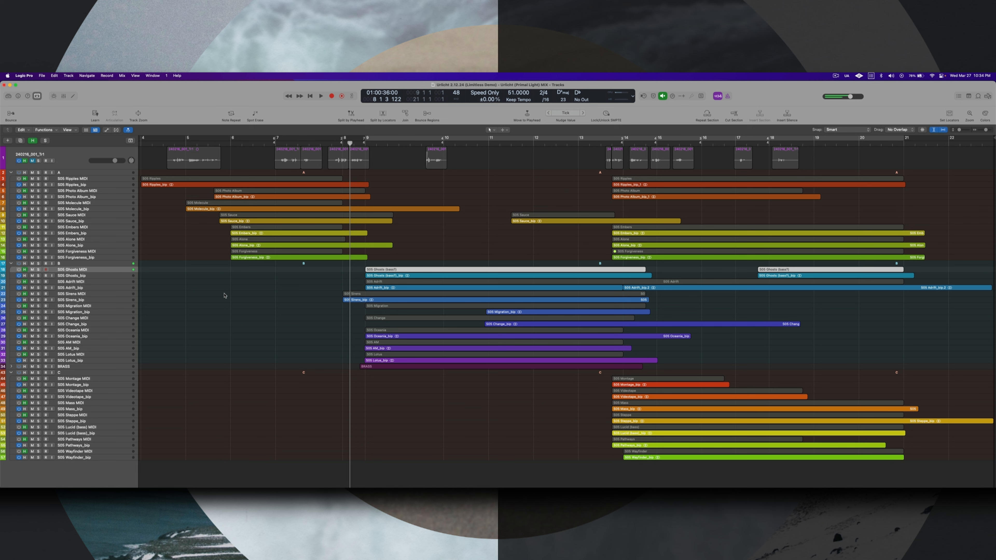
# - Examine section B's MIDI layers in turn: Adrift, Sirens, Migration, Change, Oceania, AM and Lotus
pyautogui.click(95, 282)
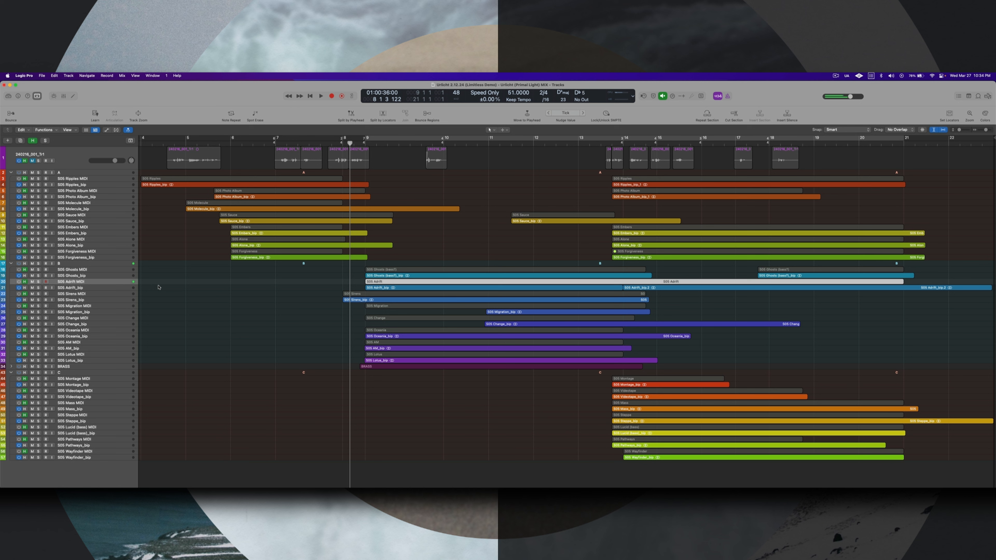
pyautogui.click(85, 295)
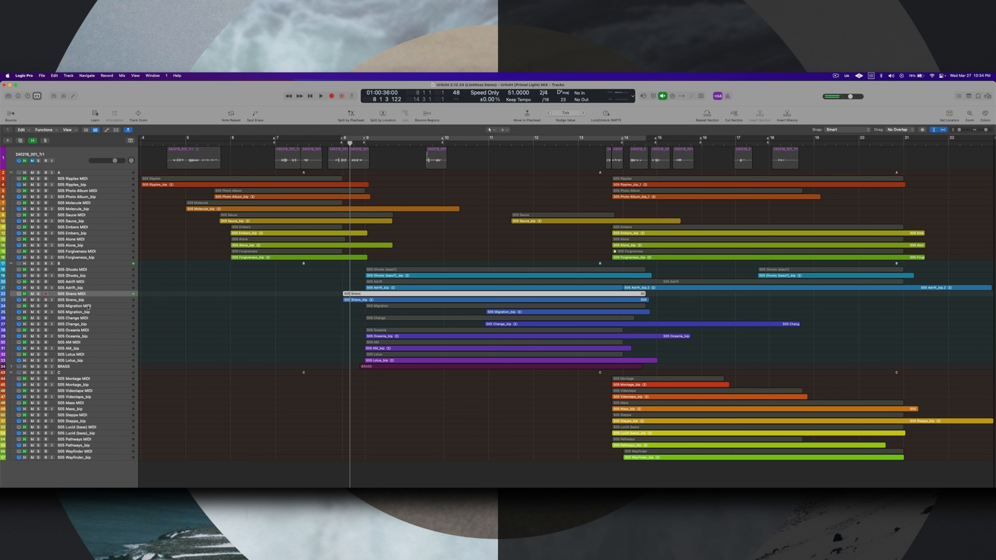
pyautogui.click(131, 306)
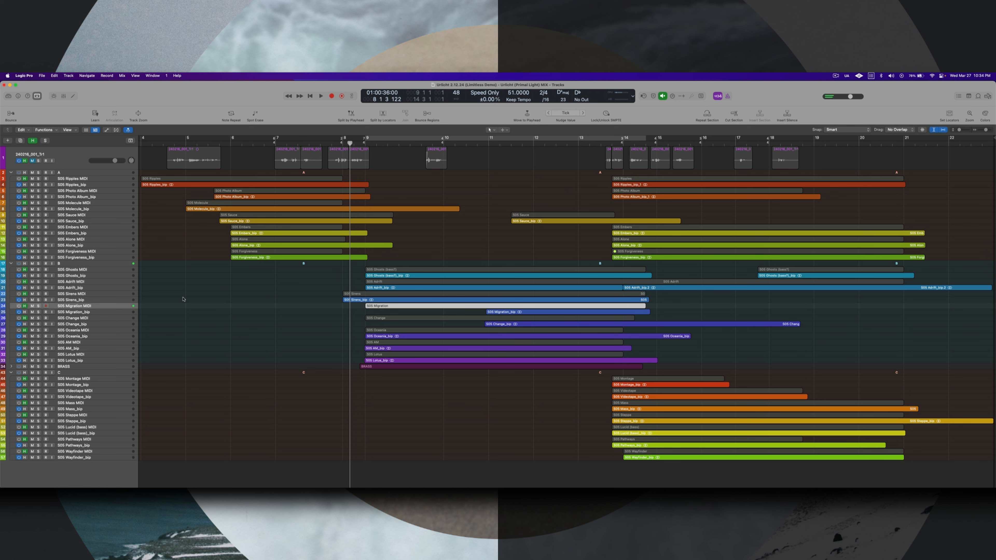
pyautogui.click(90, 319)
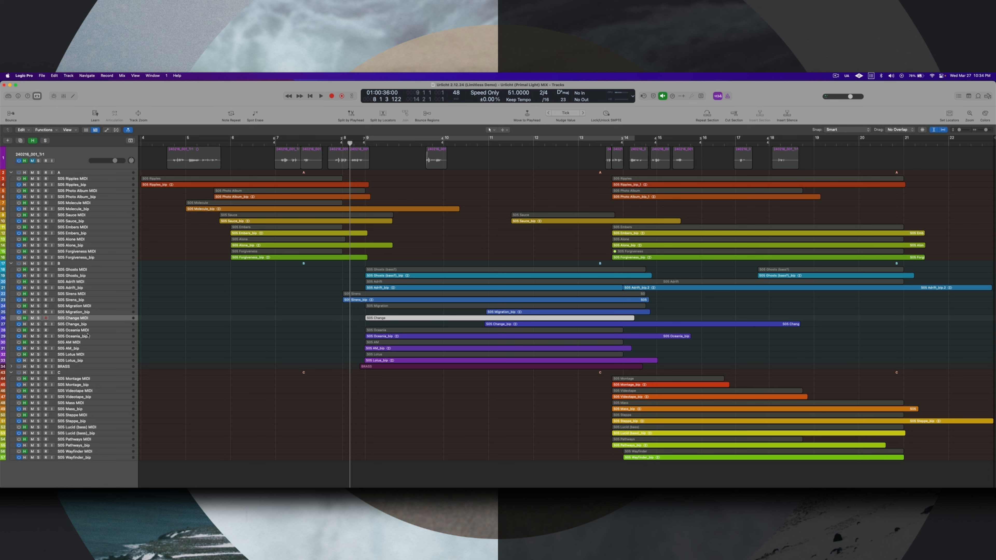
pyautogui.click(101, 331)
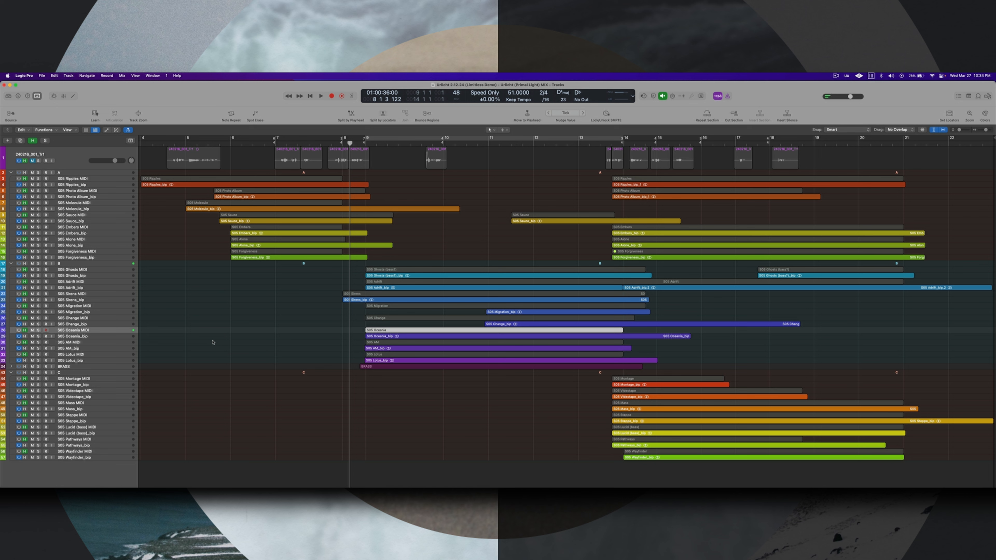
pyautogui.click(90, 342)
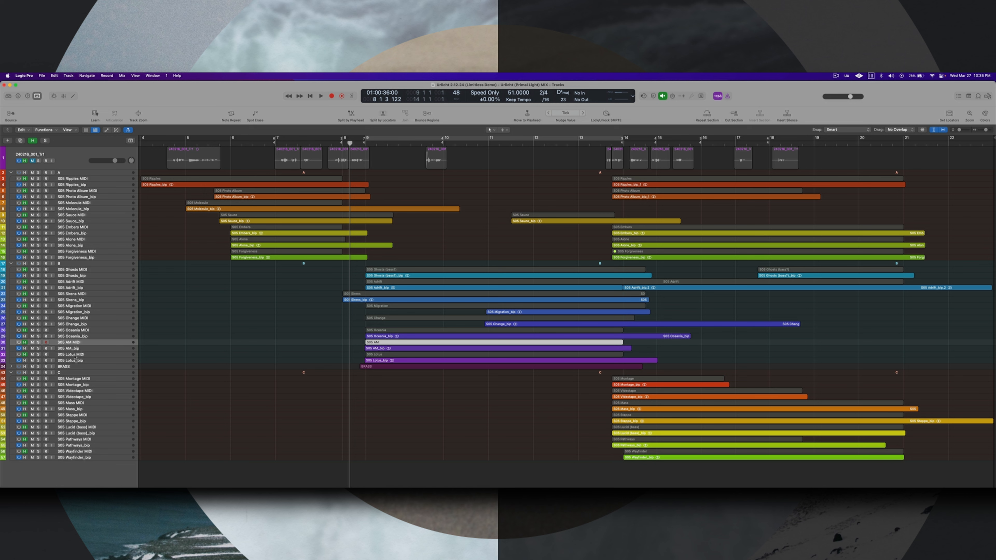
pyautogui.click(89, 354)
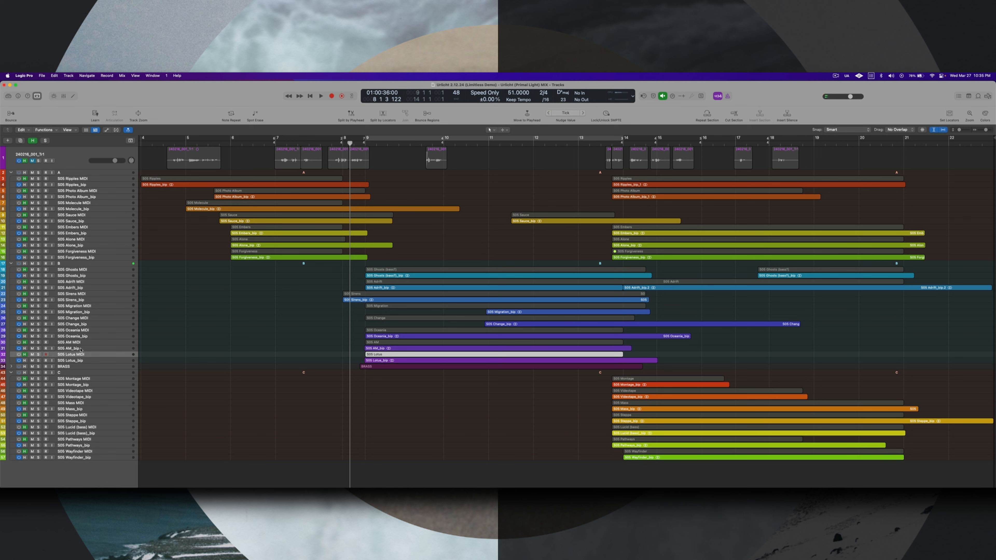
# - Mute the BRASS stack, solo section B, play it from bar 8 into bar 14, and stop playback
pyautogui.click(33, 367)
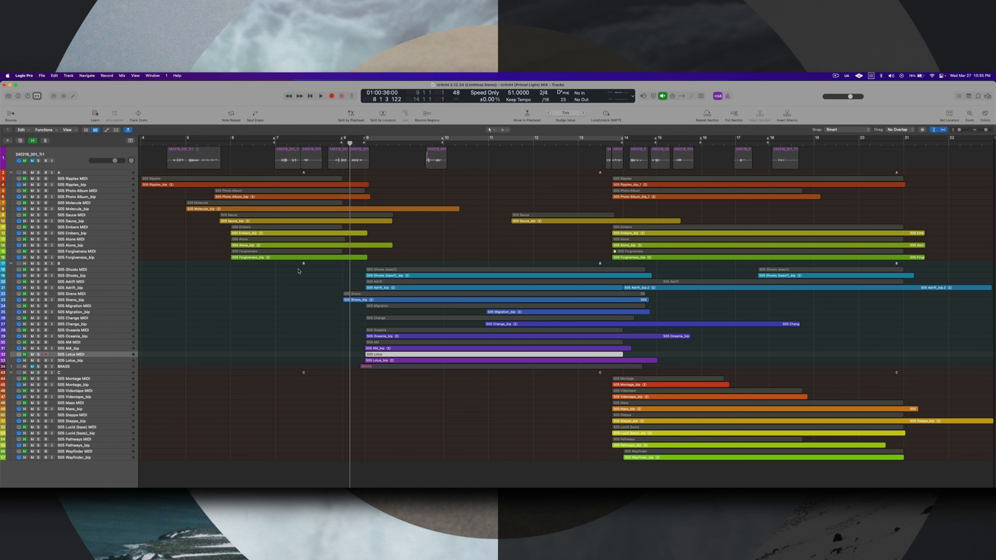
pyautogui.press(',')
pyautogui.click(38, 263)
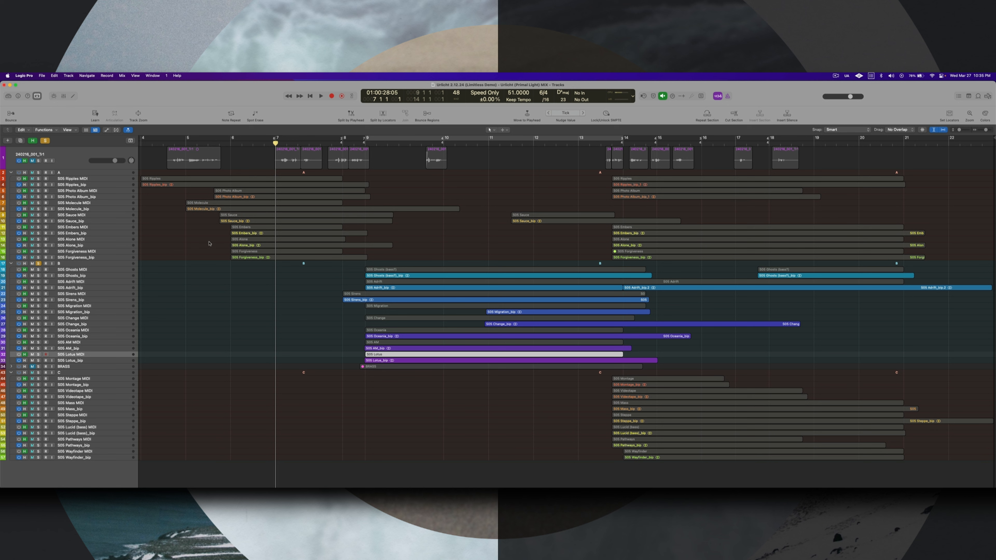
pyautogui.press('.')
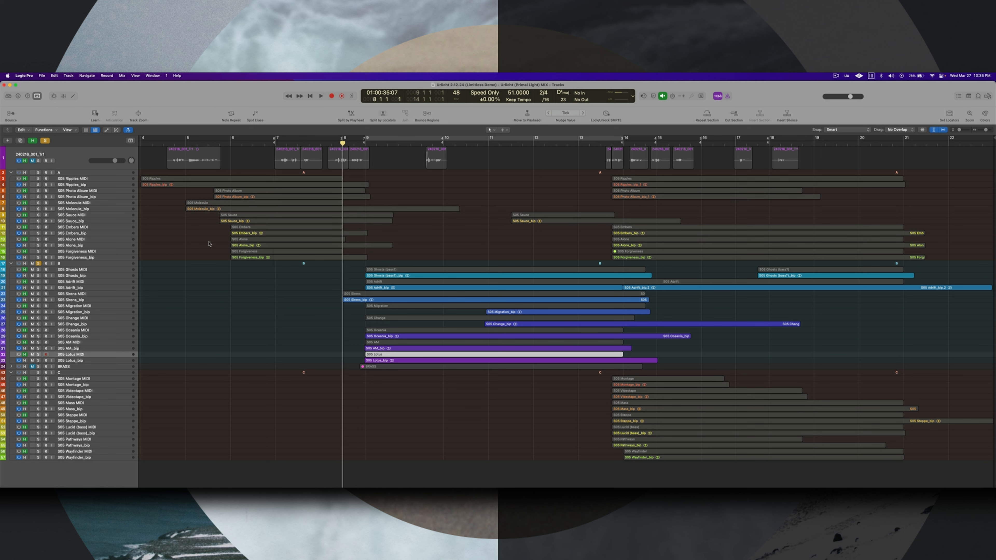
pyautogui.press('space')
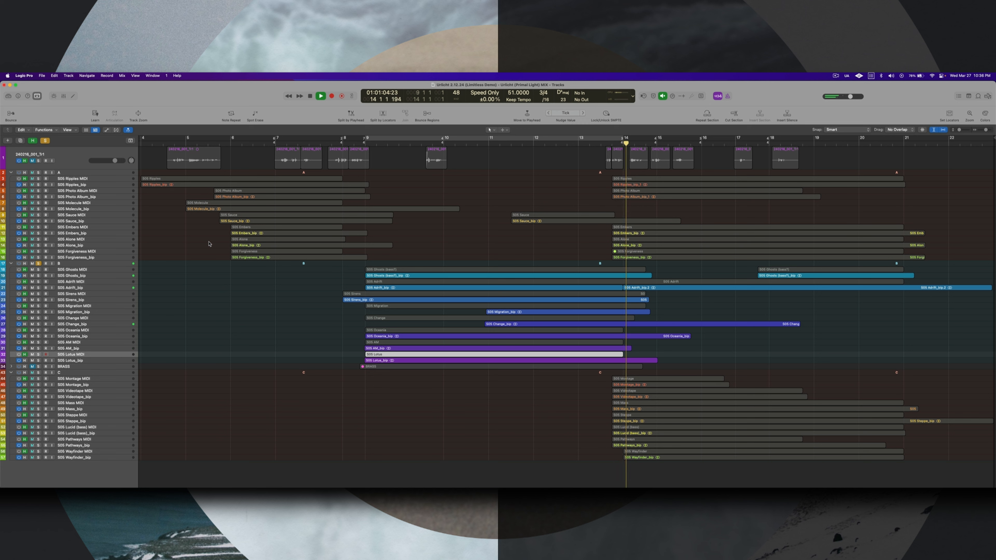
pyautogui.press('space')
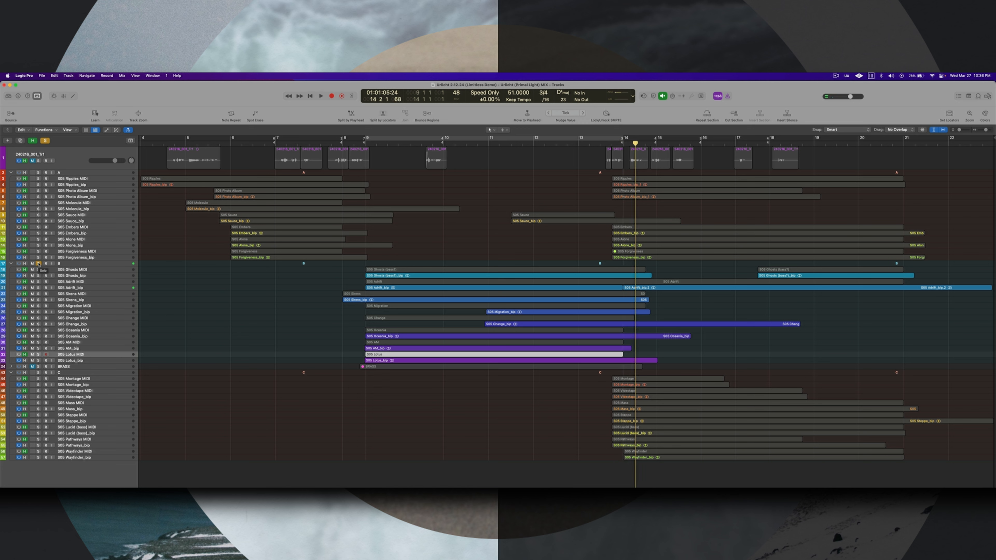
# - Unmute and solo the BRASS stack alongside section B, play from bar 8 beat 2 while following the Preview score, and stop playback
pyautogui.click(38, 366)
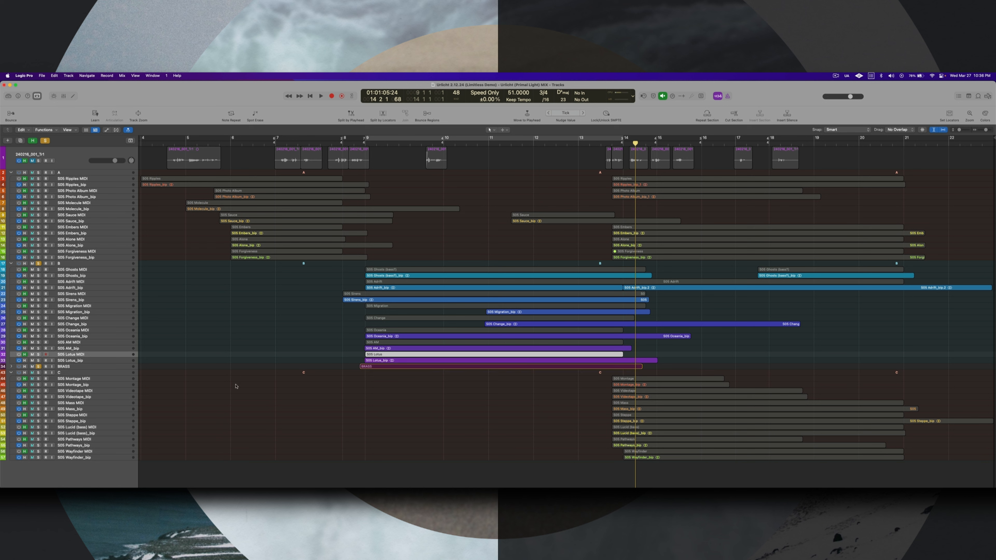
pyautogui.click(355, 143)
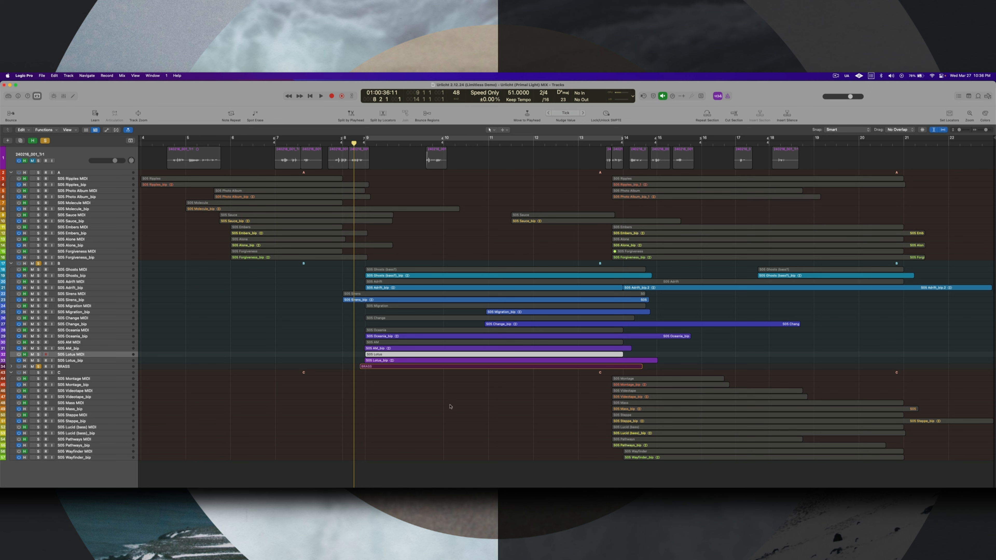
pyautogui.press('space')
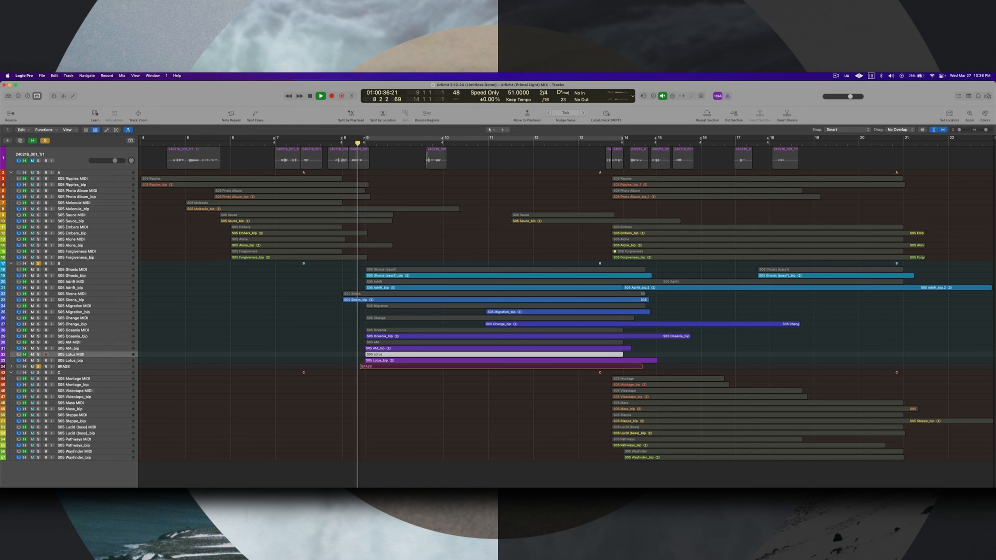
pyautogui.press('super+Tab')
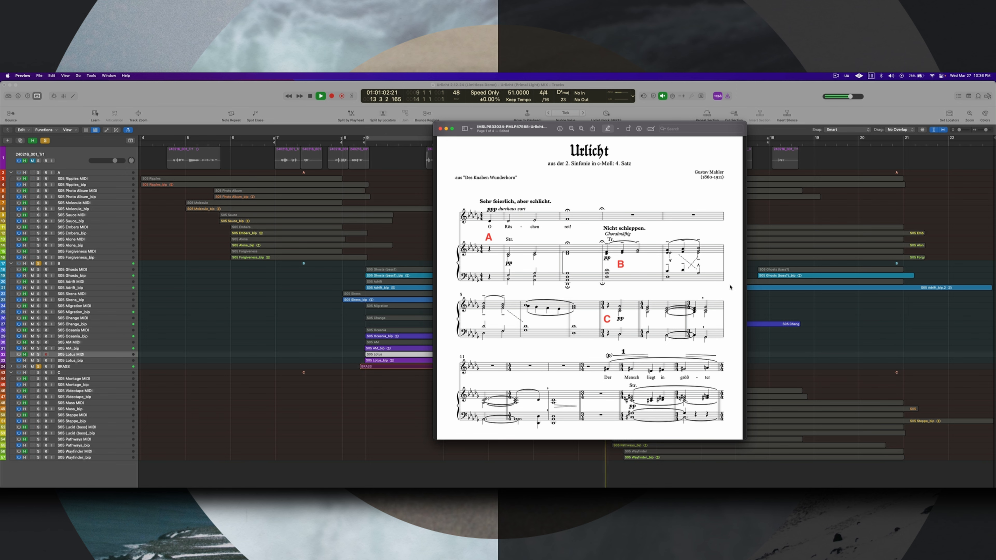
pyautogui.click(331, 320)
pyautogui.press('space')
# - Clear the section B and BRASS solos, solo section C, and move the playhead to bar 13 beat 4
pyautogui.click(38, 263)
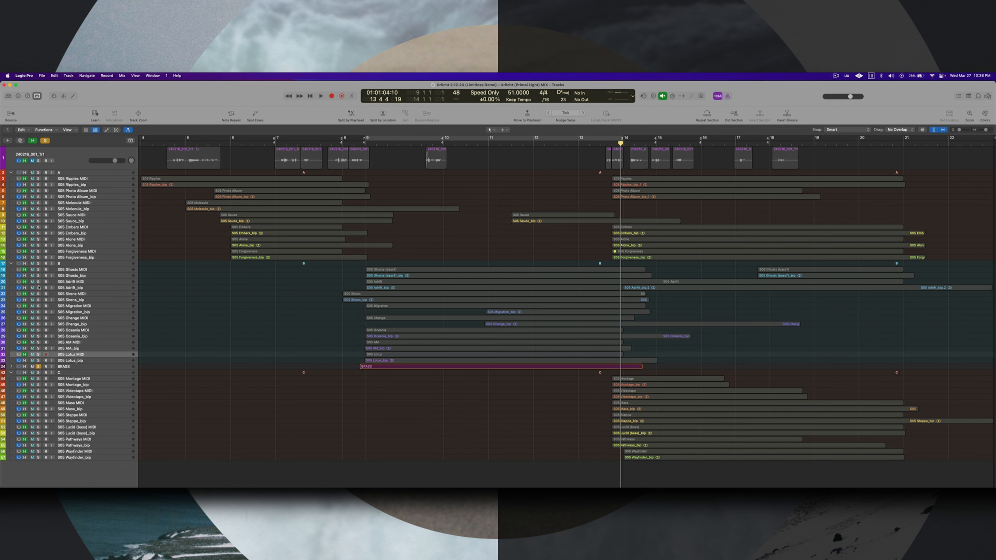
pyautogui.click(38, 367)
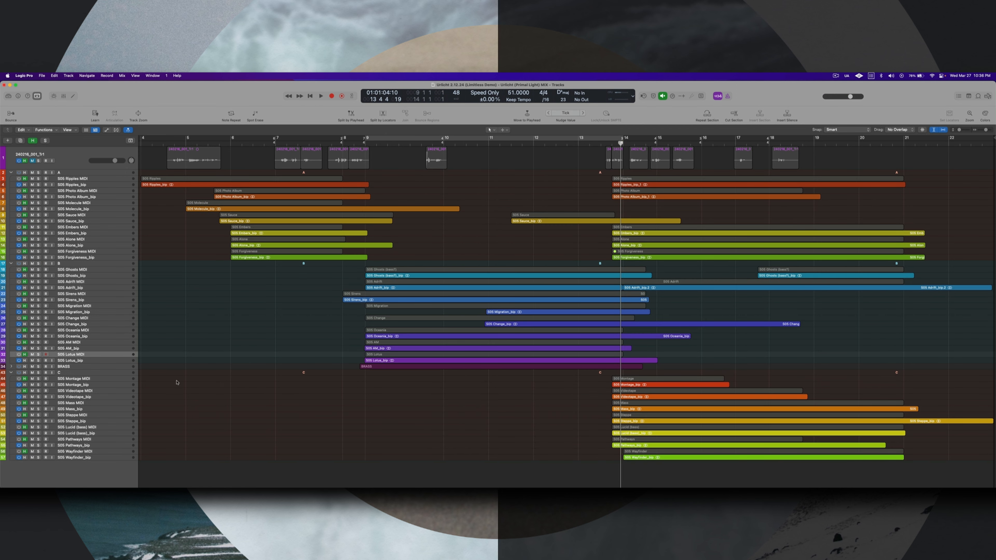
pyautogui.click(38, 373)
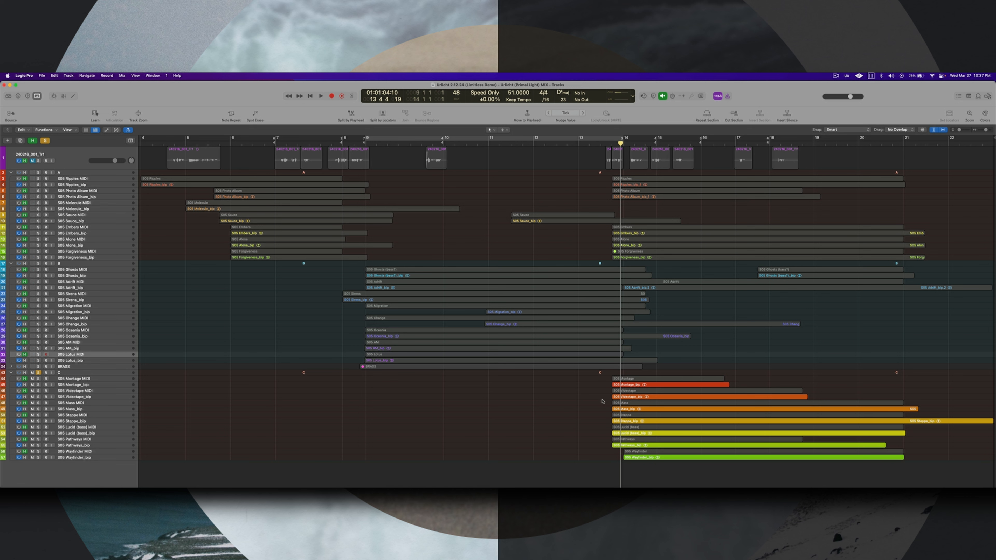
pyautogui.moveTo(625, 147); pyautogui.dragTo(618, 148)
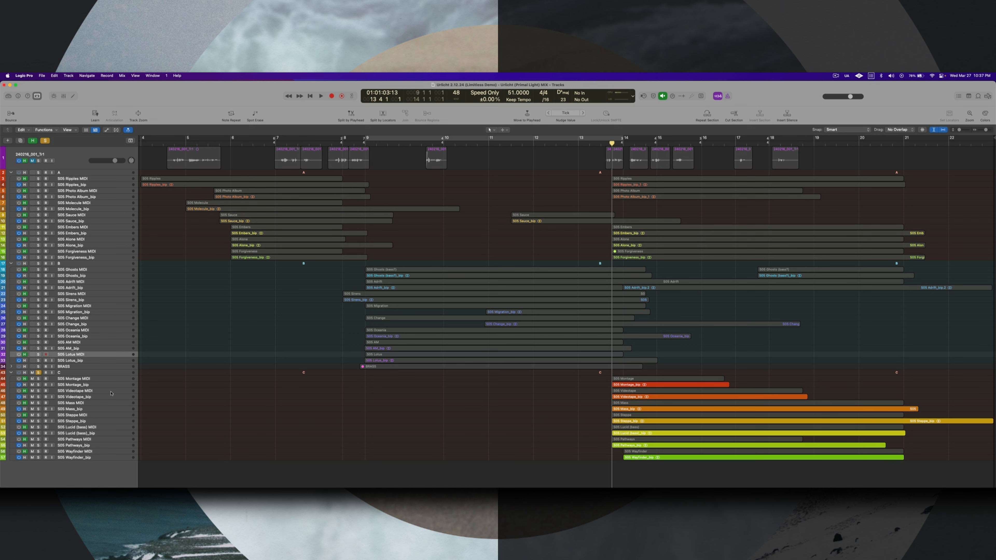
# - Examine section C's MIDI layers in turn: Montage, Videotape, Mass, Steppe, Lucid (bass), Pathways and Wayfinder
pyautogui.click(88, 380)
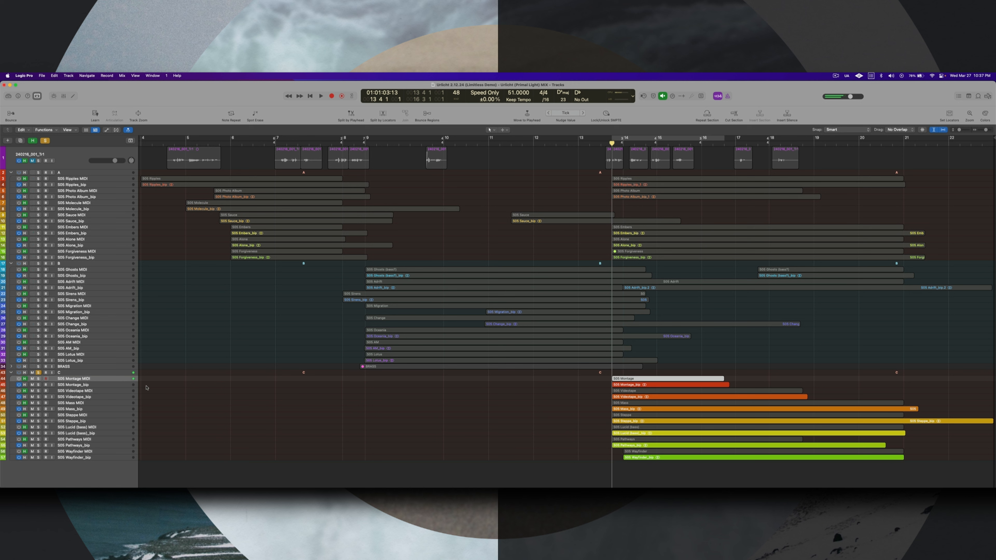
pyautogui.click(87, 391)
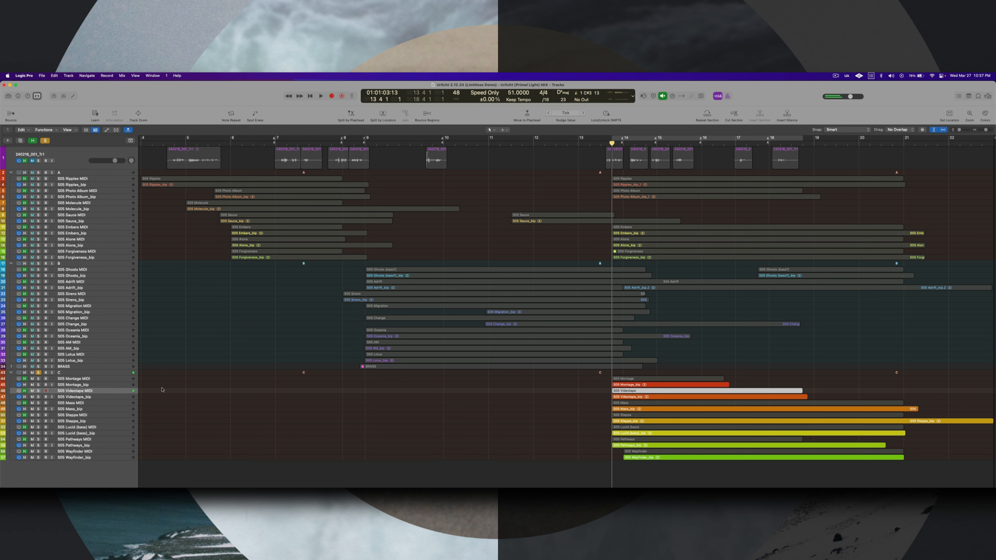
pyautogui.click(95, 404)
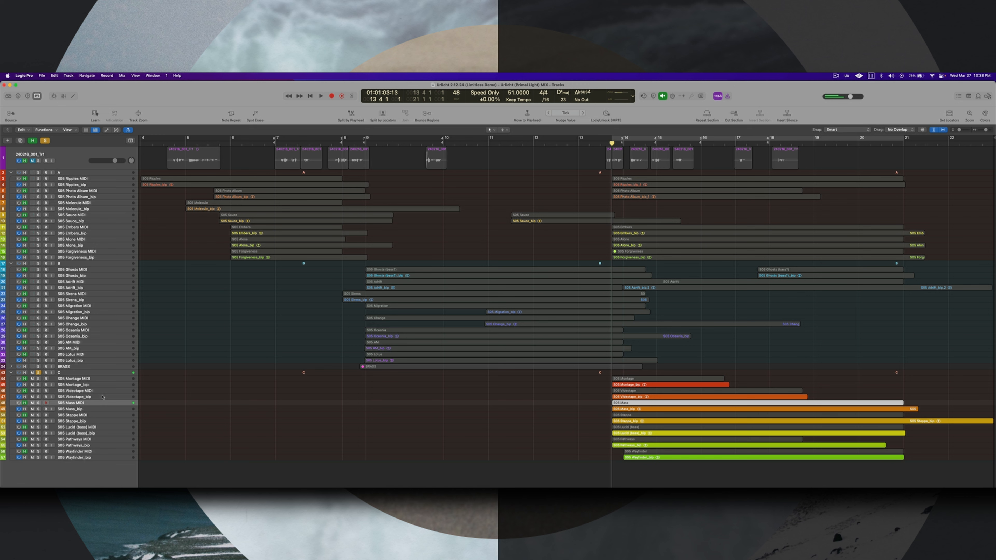
pyautogui.click(91, 416)
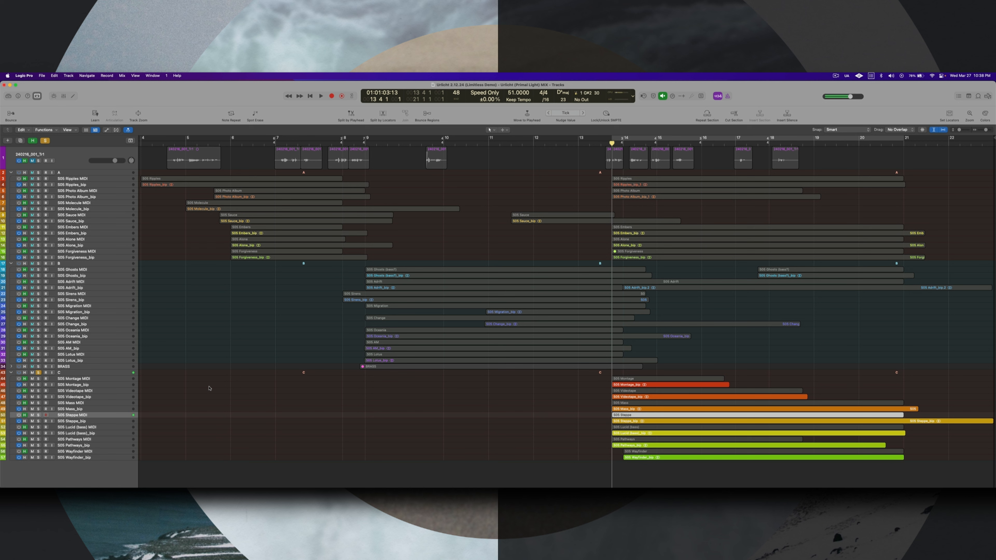
pyautogui.click(84, 427)
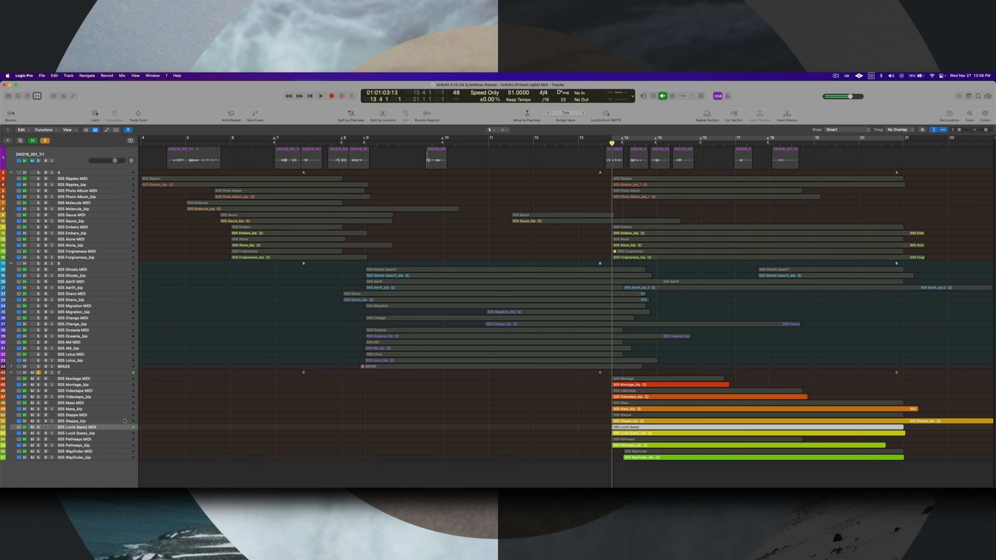
pyautogui.click(92, 440)
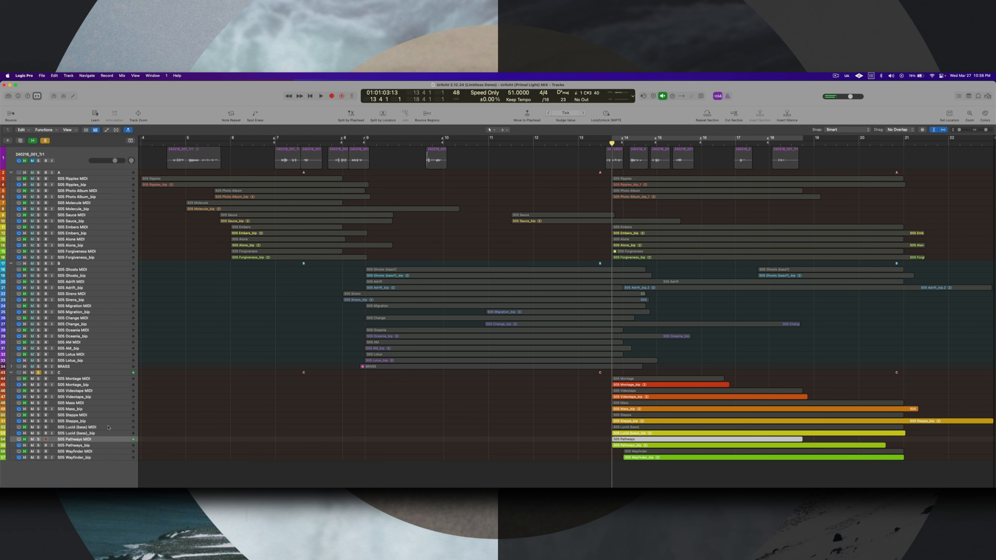
pyautogui.click(90, 452)
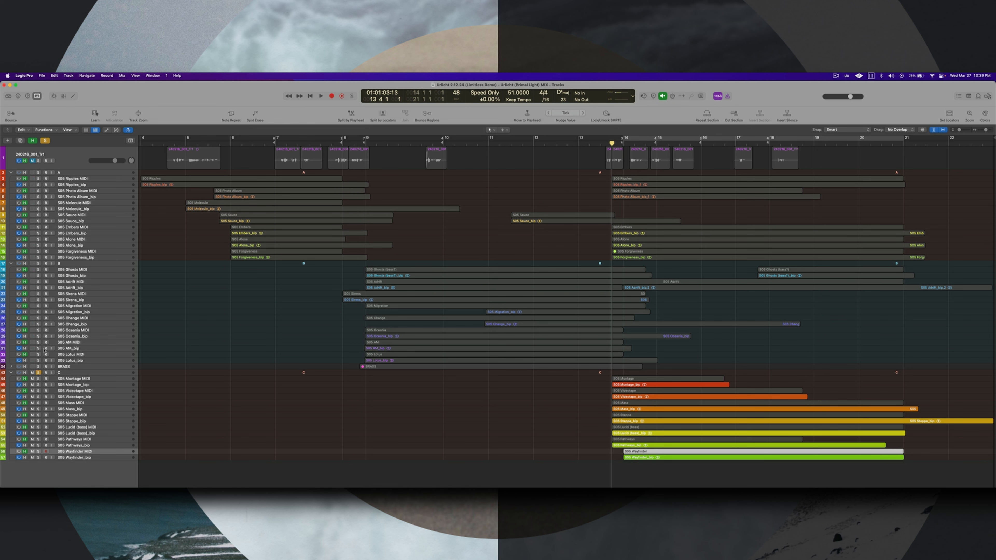
# - Toggle section C's solo off and back on, play it alone from bar 13 beat 4 into bar 20, and stop playback
pyautogui.click(38, 372)
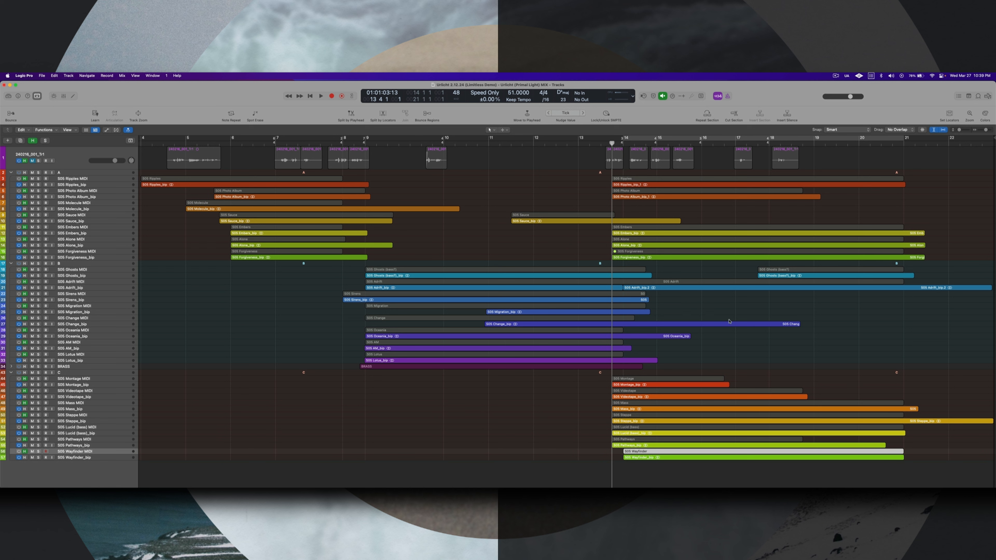
pyautogui.click(38, 372)
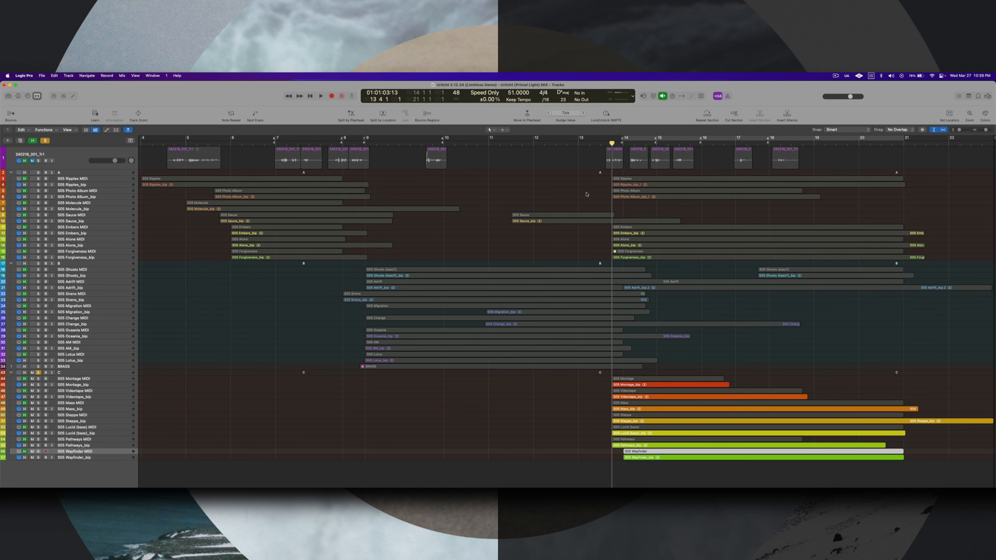
pyautogui.press('space')
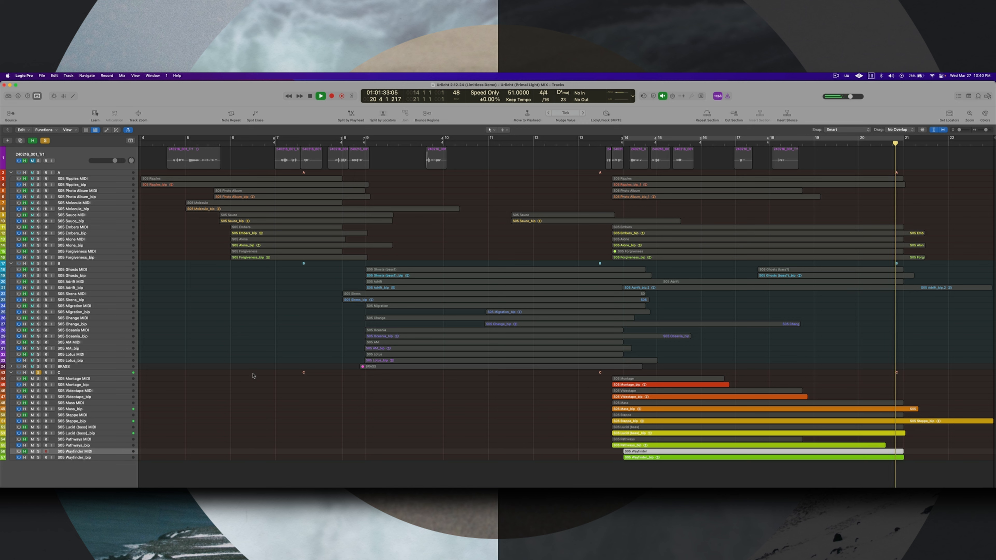
pyautogui.press('space')
pyautogui.press('0')
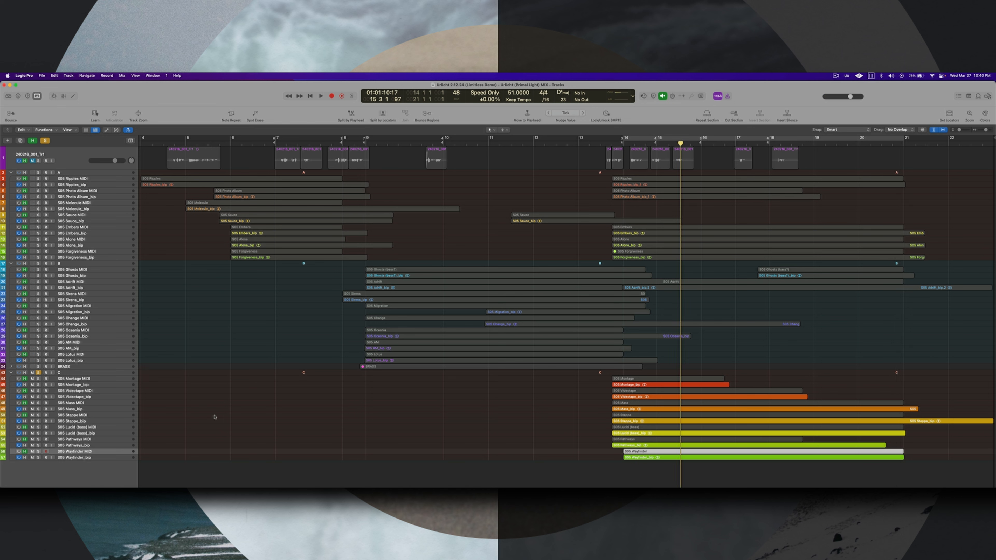
# - Clear section C's solo, play all sections from bar 13 beat 3 into bar 22 while following the Preview score, and stop playback
pyautogui.click(38, 372)
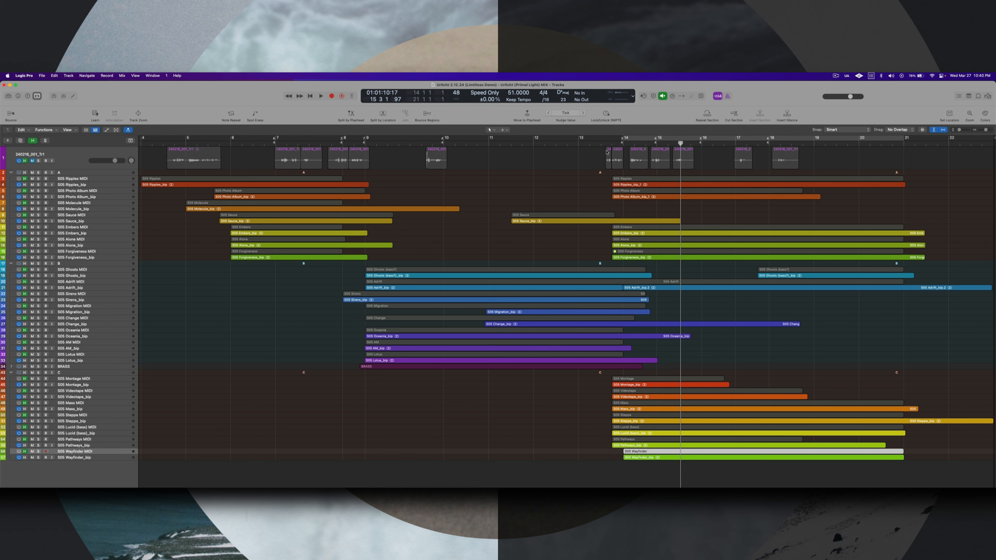
pyautogui.click(615, 149)
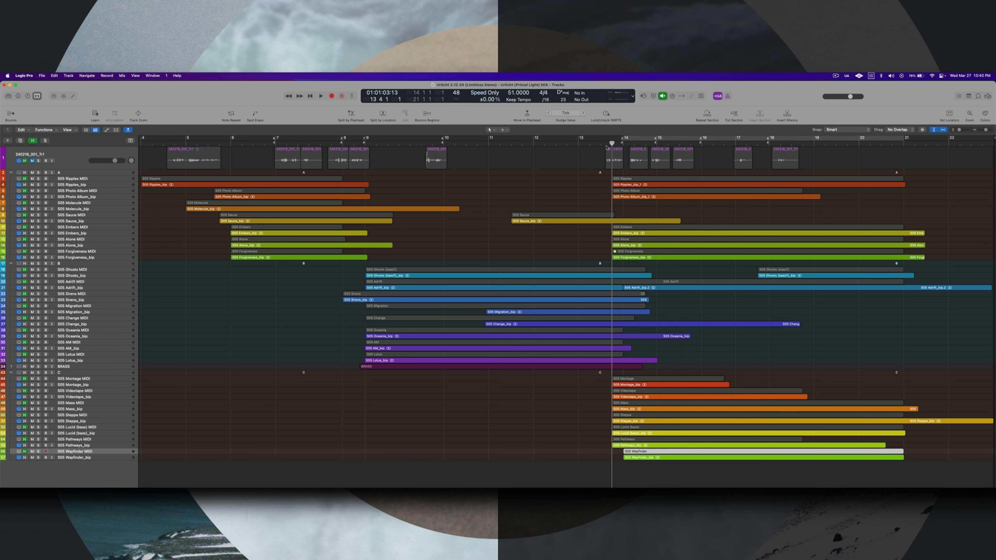
pyautogui.click(606, 148)
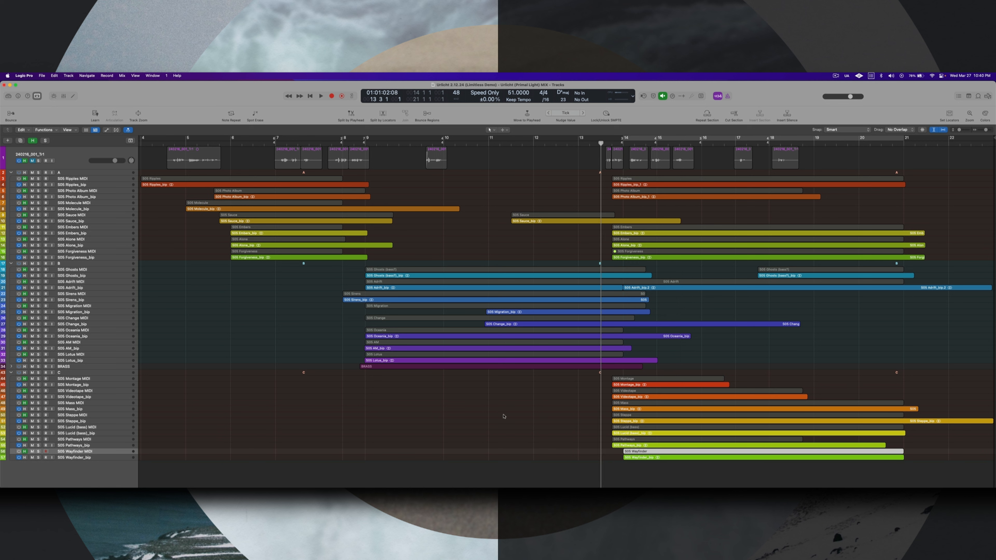
pyautogui.press('space')
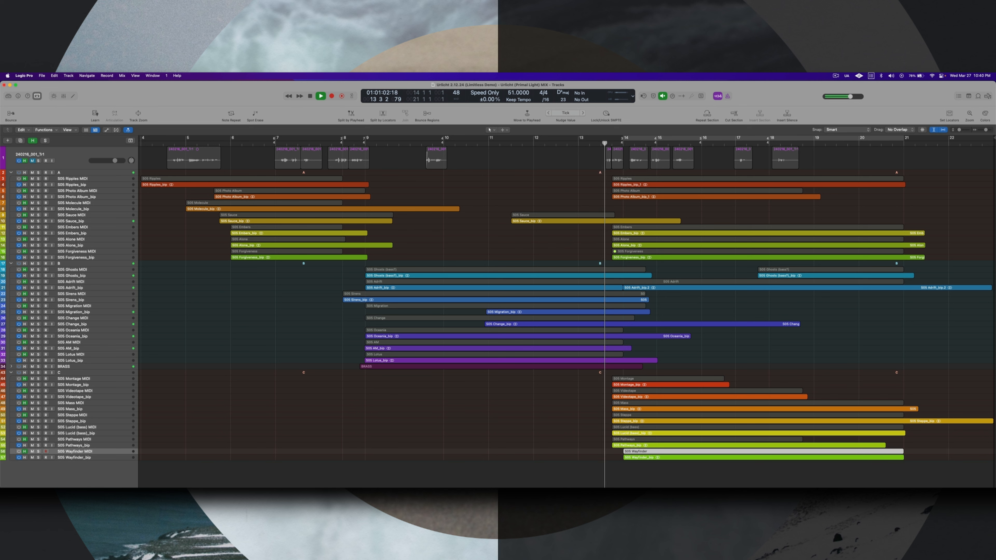
pyautogui.press('super+Tab')
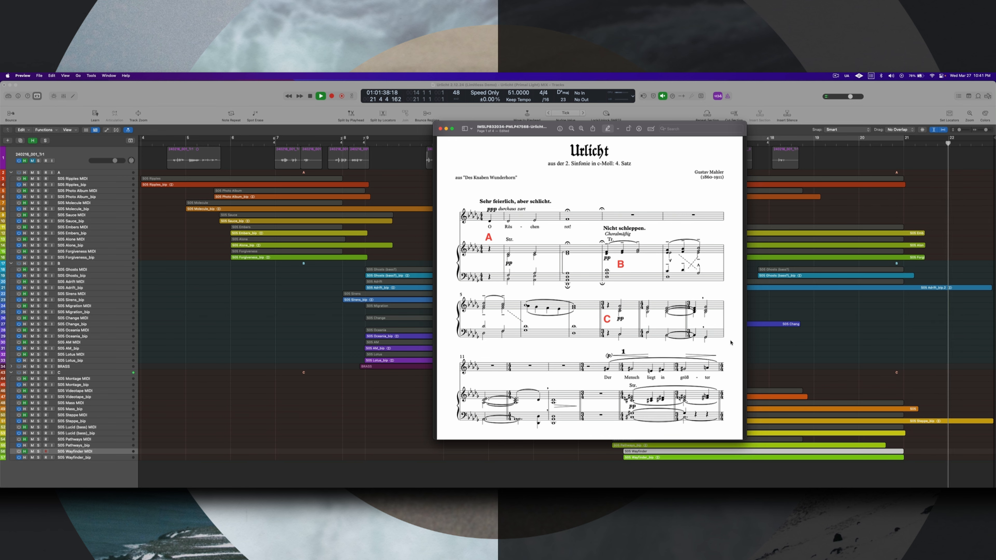
pyautogui.click(815, 325)
pyautogui.press('space')
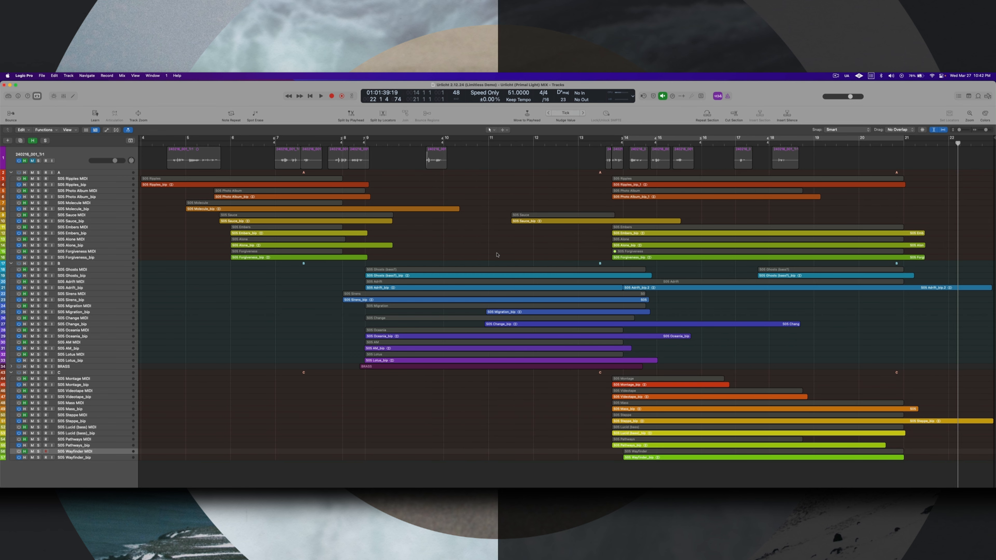
# - Hide the MIDI tracks so the arrangement shows only the bounced audio tracks and section stacks
pyautogui.press('h')
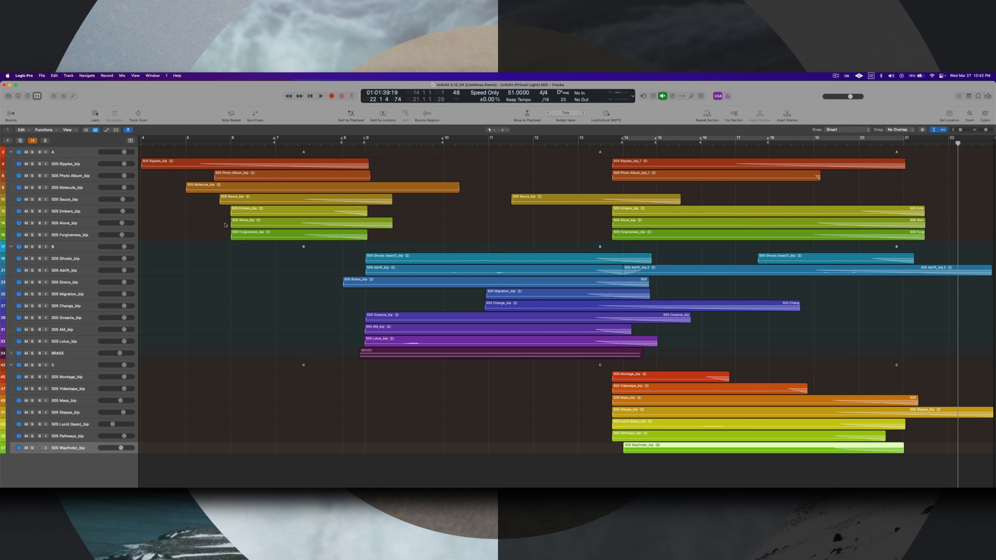